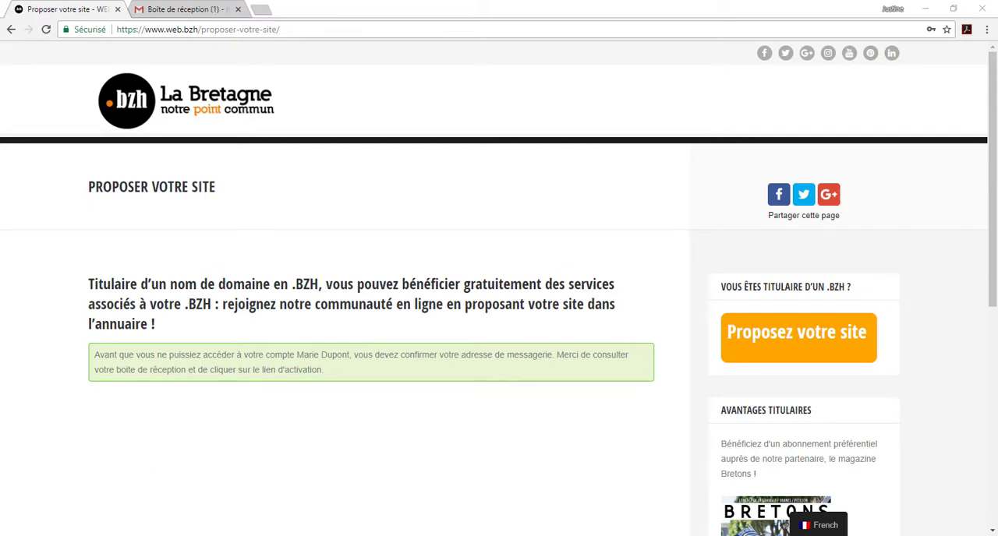
# Step: Switch to the Gmail inbox, open the Web.bzh account activation message and follow its activation link
pyautogui.click(224, 10)
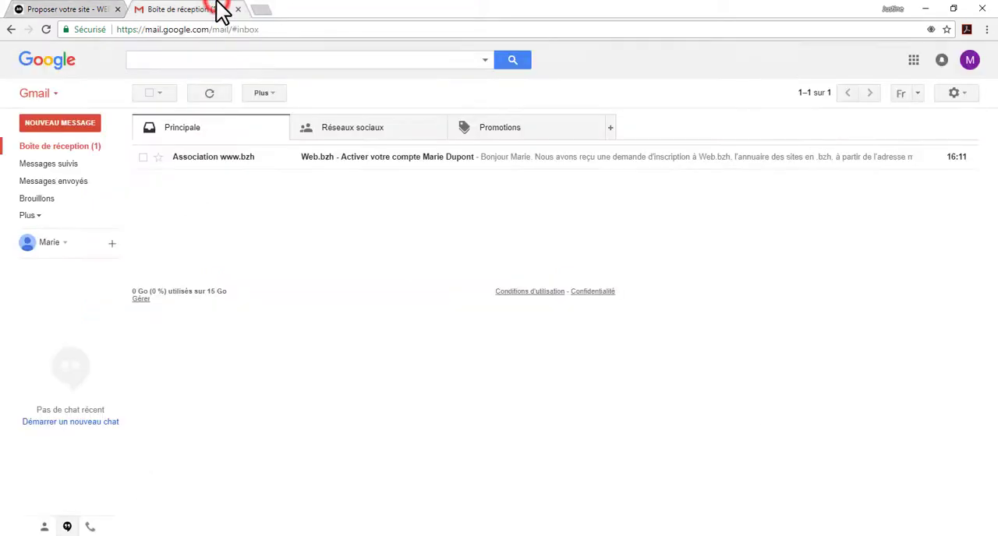
pyautogui.click(355, 157)
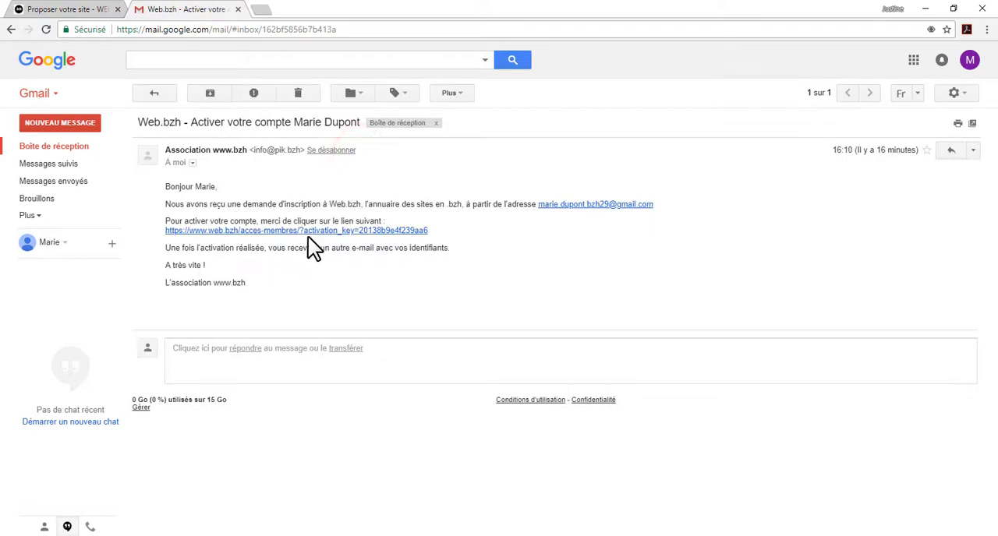
pyautogui.click(309, 232)
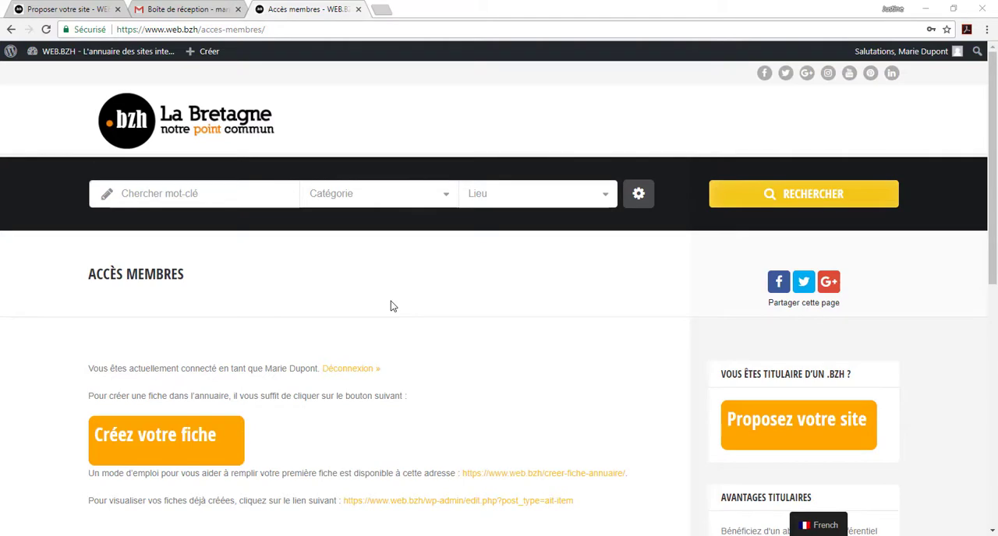
# Step: Start a new directory listing from the members' page and title it "Mon entreprise"
pyautogui.scroll(-2, 390, 306)
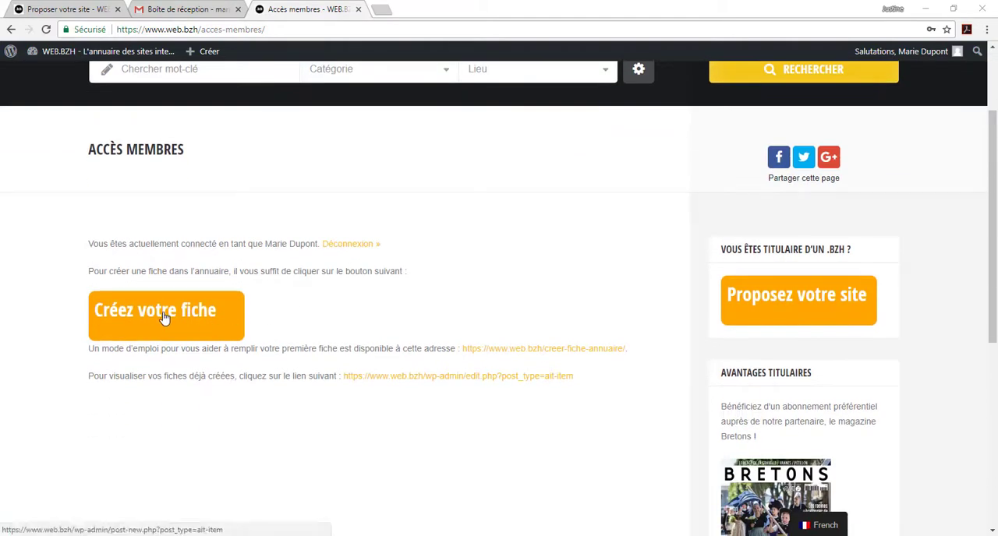
pyautogui.click(165, 316)
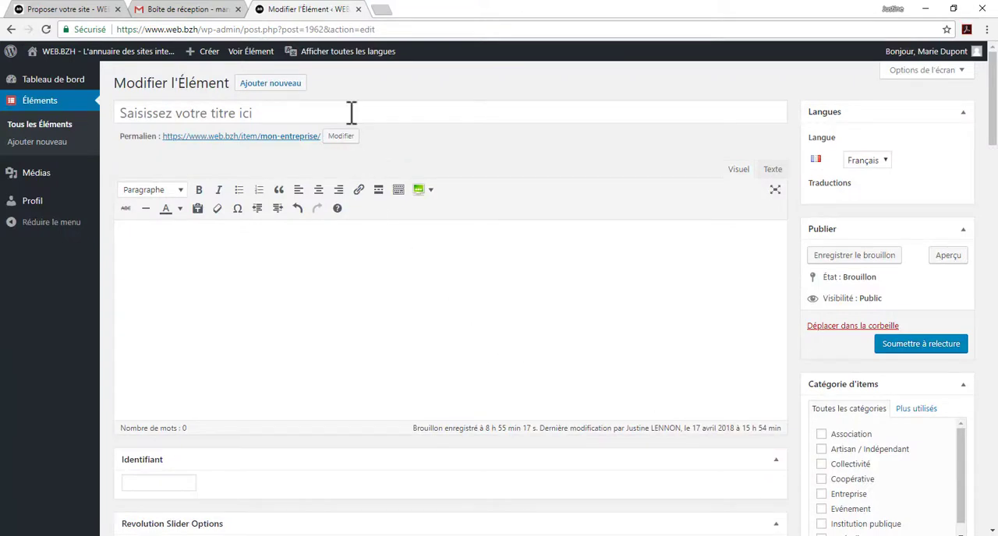
pyautogui.click(351, 113)
pyautogui.write('Mon entreprise')
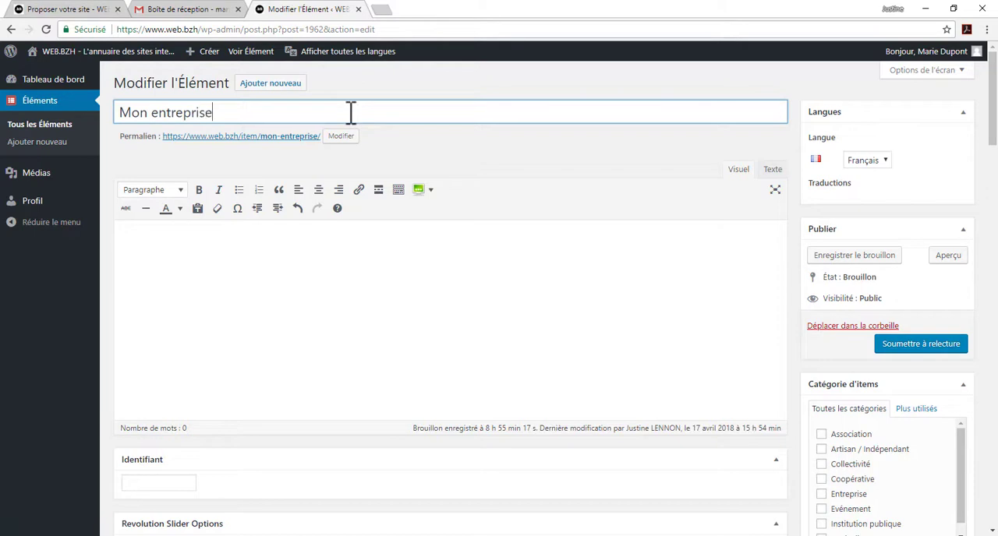
# Step: Paste the presentation text about the .bzh extension into the listing's description and review its bold keywords
pyautogui.click(364, 236)
pyautogui.write('Lancé en 2004, le projet d’extension internet bretonne .bzh s’est concrétisé en 2014 après dix années passées à construire le dossier de candidature, réunir les fonds nécessaires à sa présentation auprès de l’ICANN (organisme mondial régulateur d’Internet) et répondre à l’ensemble des conditions juridiques et techniques demandées au préalable.  Après la validation du dossier de candidature en mai 2013  pour le déploiement du .bzh, un contrat a été signé en février 2014 entre  l’ICANN, organisme régulateur d’internet, et l’association www.bzh, porteuse du projet. Le .bzh a ensuite obtenu en juin 2014 sa « délégation » c’est-à-dire son inscription effective dans la racine internet mondiale. Les premiers sites créés en .bzh ont été le 26 juin 2014 ceux de l’association et de la région Bretagne.  Côté technique, l’extension .bzh s’appuie sur le savoir-faire de son partenaire, l’Afnic, gestionnaire entre autres, du .fr, pour assurer un service de qualité aux bureaux d’enregistrement qui commercialisent directement le .bzh et aux entreprises, collectivités, associations, et particuliers.  L’objectif de l’association, à but non lucratif, est d’assurer son équilibre économique et de pouvoir, à terme, réinvestir ses bénéfices dans le développement de la communauté numérique bretonne, tout en étant attentive à conserver des prix attractifs pour le plus grand nombre.')
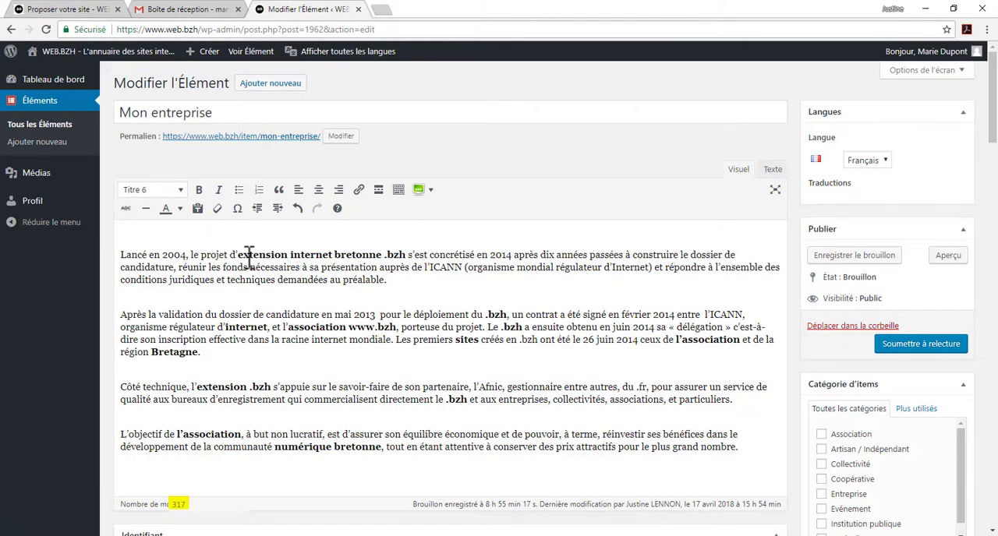
pyautogui.moveTo(235, 255); pyautogui.dragTo(407, 257)
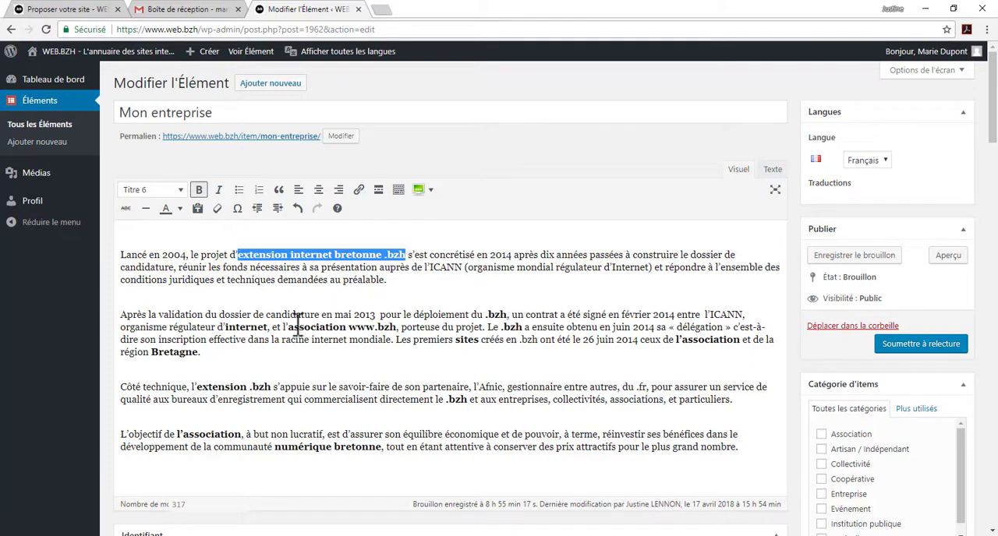
pyautogui.moveTo(288, 327); pyautogui.dragTo(400, 325)
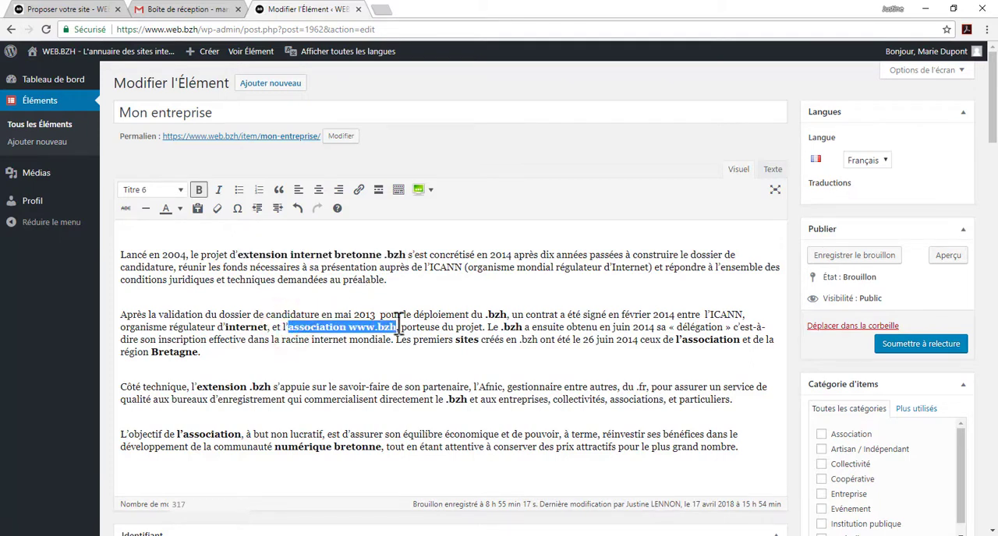
pyautogui.moveTo(224, 327); pyautogui.dragTo(270, 335)
pyautogui.moveTo(199, 353); pyautogui.dragTo(155, 361)
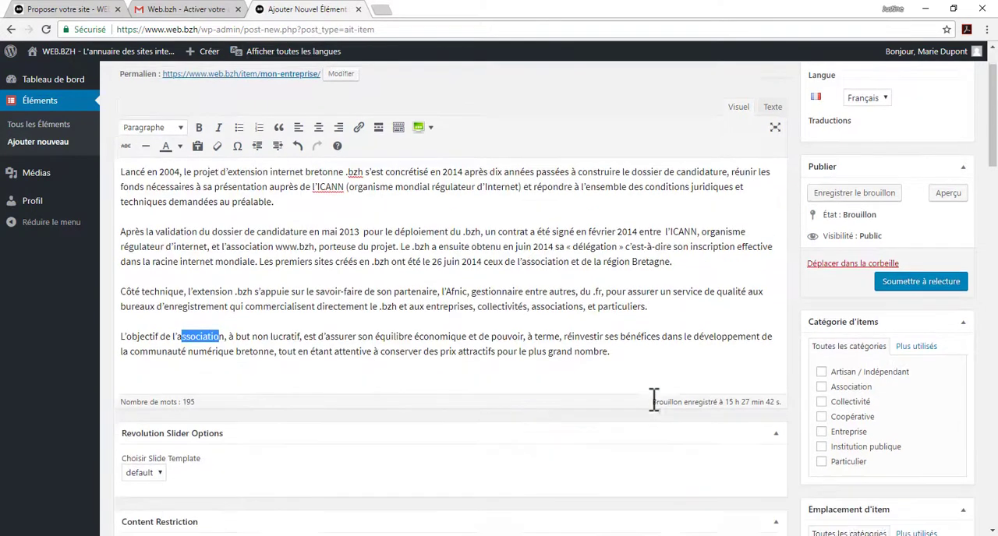
# Step: Assign the listing to the category Association and the location 29 - Finistère
pyautogui.scroll(-3, 650, 398)
pyautogui.click(821, 262)
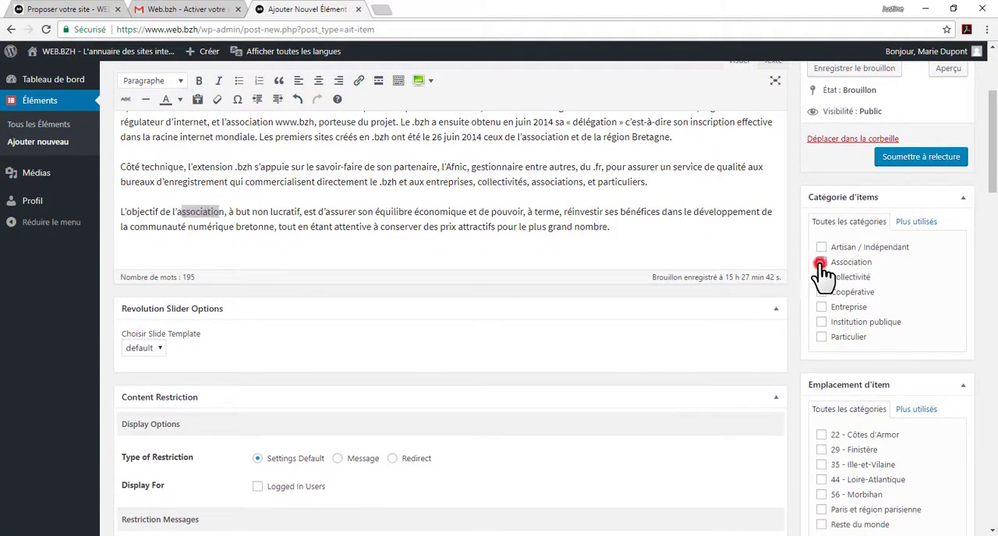
pyautogui.scroll(-2, 821, 267)
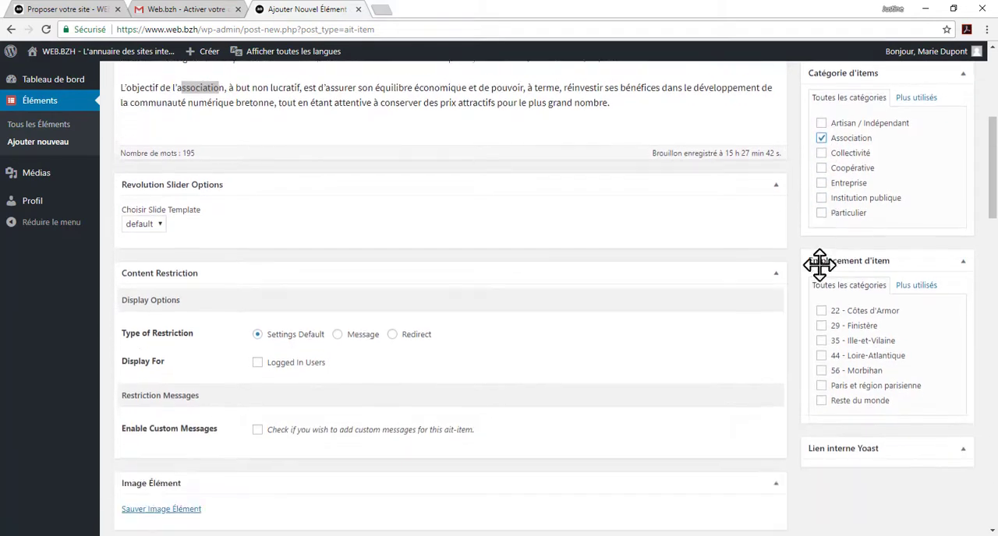
pyautogui.click(821, 263)
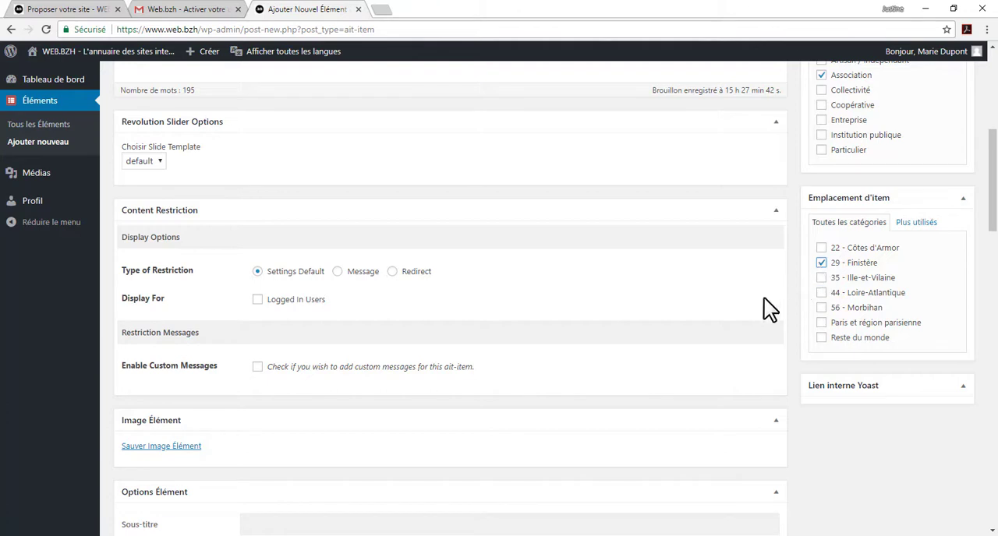
# Step: Upload the Logo .bzh picture from the Mes images folder and set it as the listing's featured image
pyautogui.scroll(-2, 557, 299)
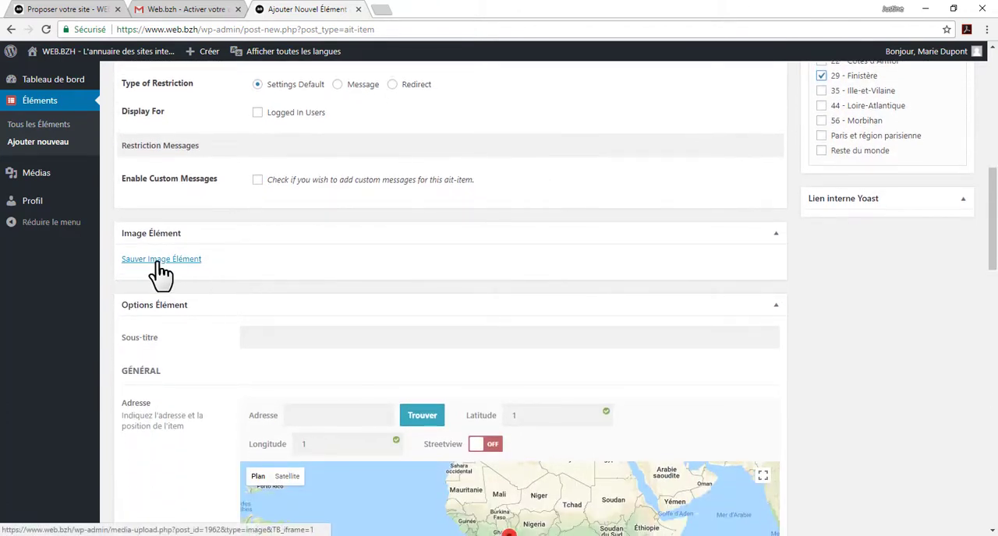
pyautogui.click(162, 262)
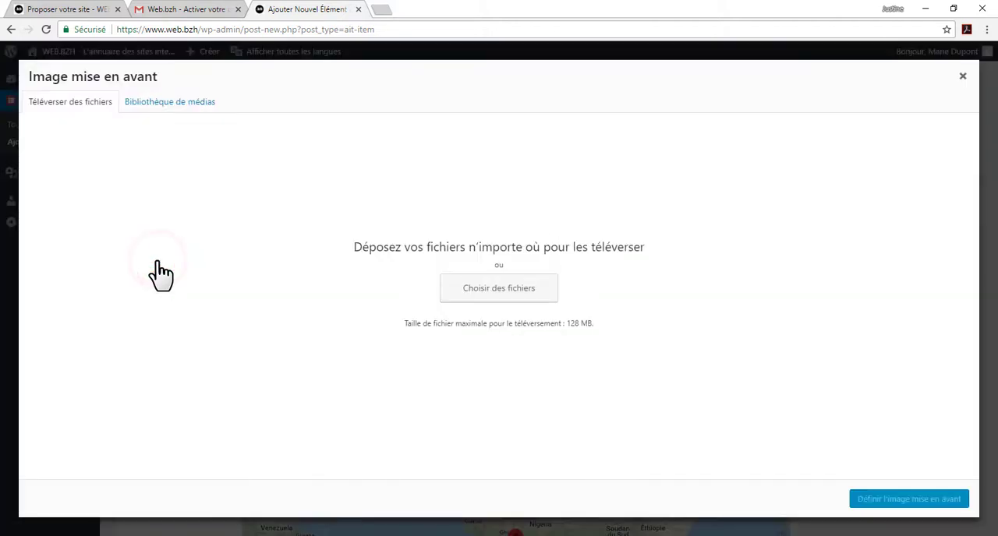
pyautogui.click(489, 290)
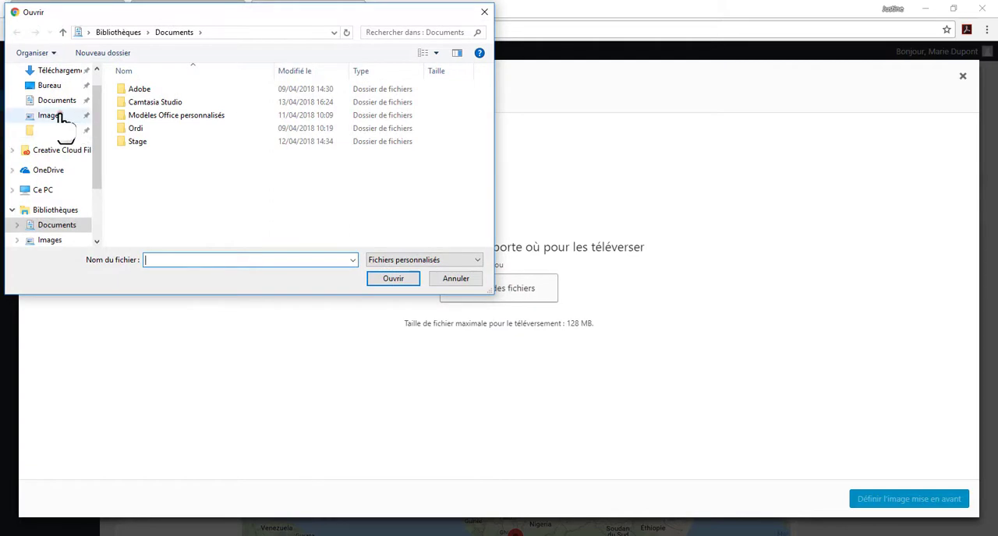
pyautogui.click(61, 115)
pyautogui.doubleClick(218, 129)
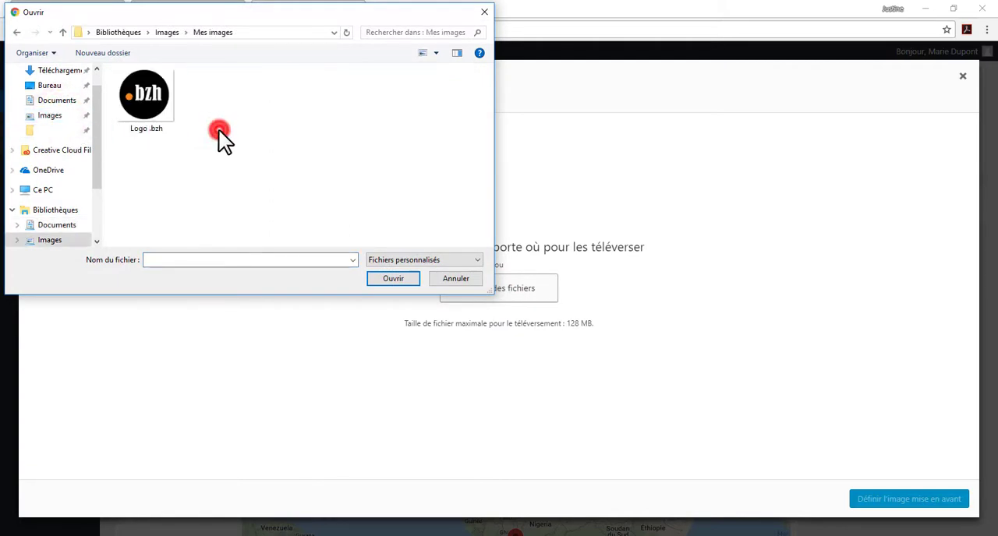
pyautogui.doubleClick(157, 103)
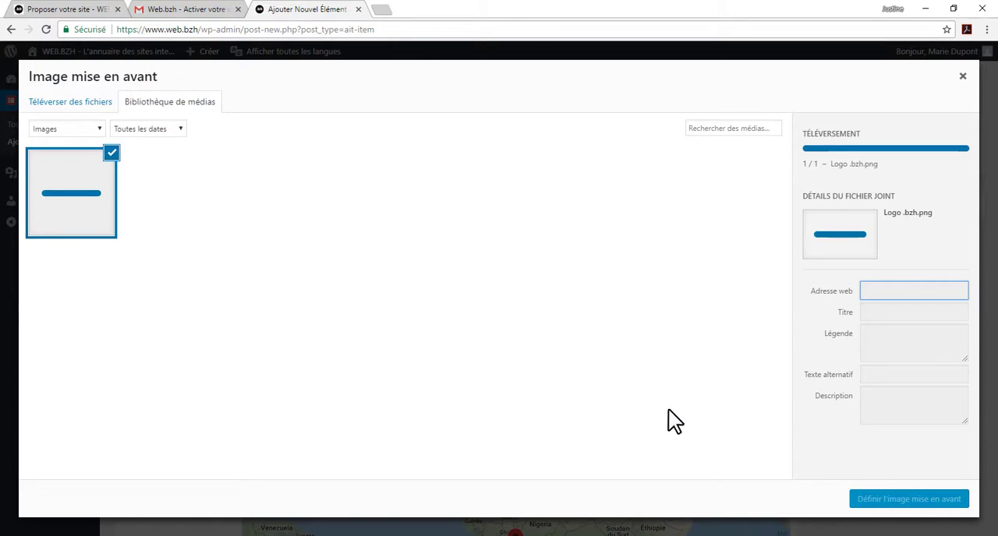
pyautogui.click(914, 503)
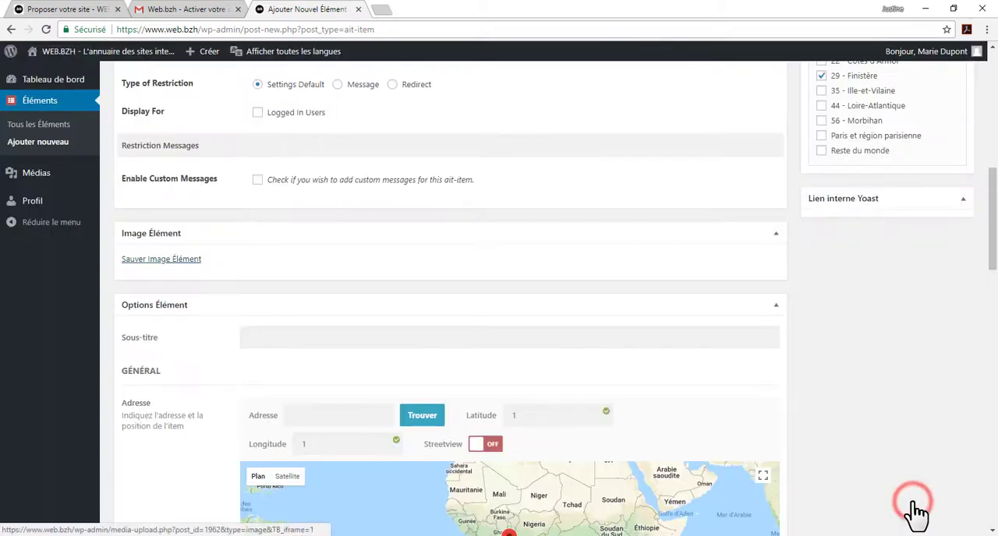
pyautogui.scroll(-1, 894, 481)
pyautogui.scroll(-1, 894, 480)
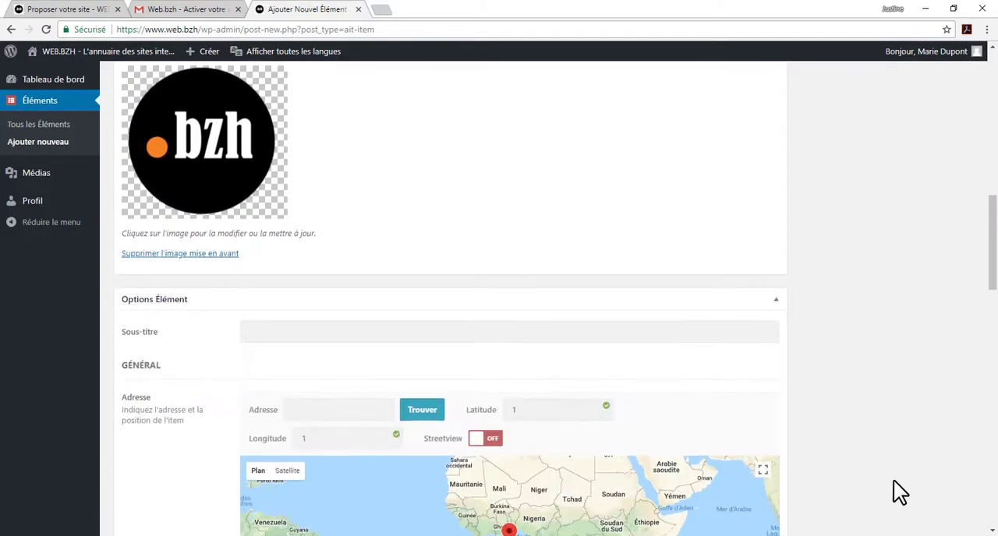
pyautogui.click(399, 332)
pyautogui.write('Association www.bzh')
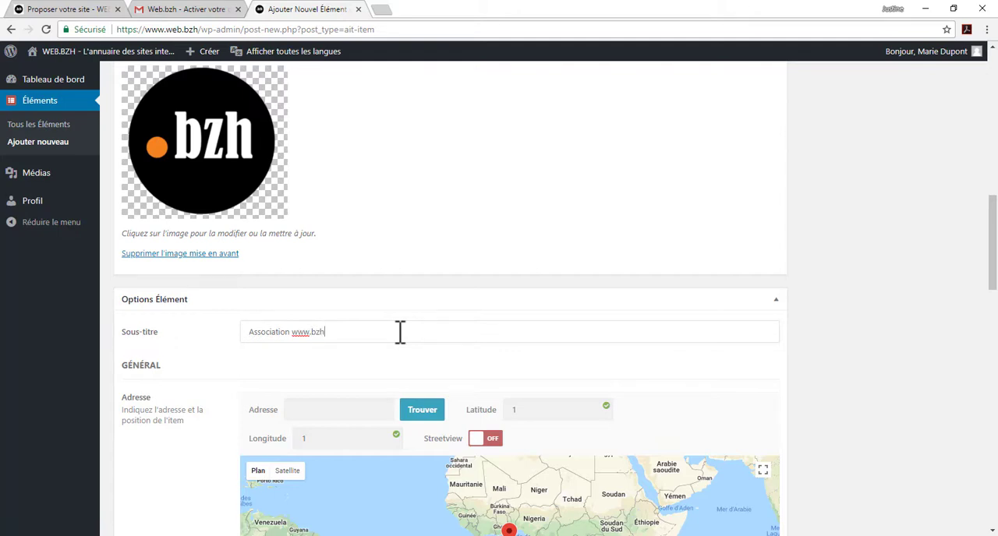
# Step: Enter and locate the association's postal address, displaying the map in satellite view and with Streetview switched on
pyautogui.scroll(-1, 399, 331)
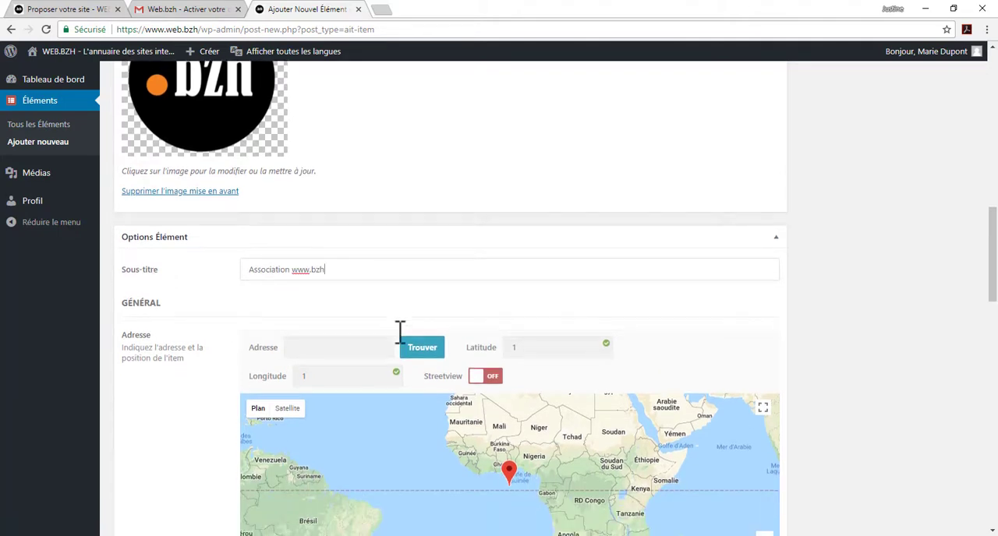
pyautogui.scroll(-1, 399, 332)
pyautogui.click(315, 288)
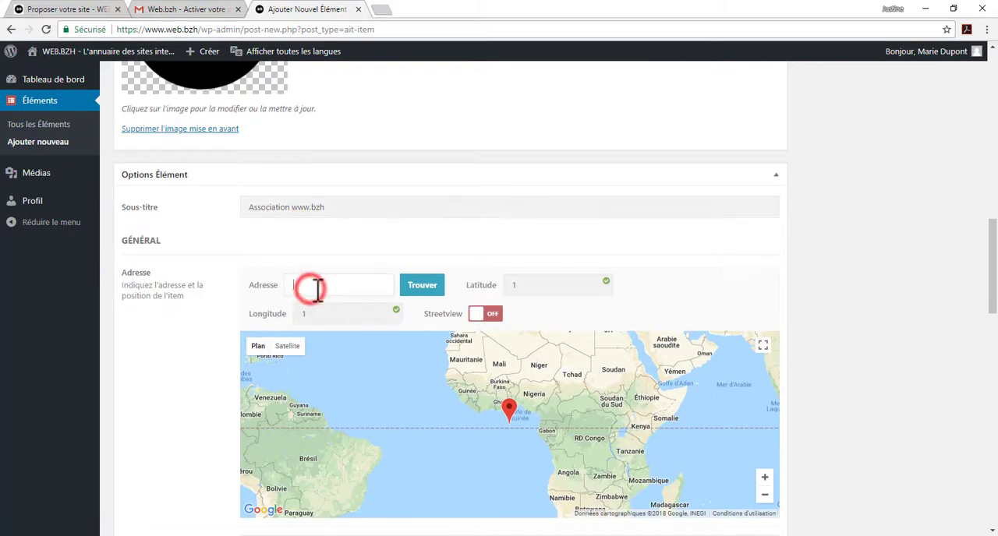
pyautogui.write('13 ')
pyautogui.write("route de l'innovation, quimper")
pyautogui.scroll(-1, 318, 289)
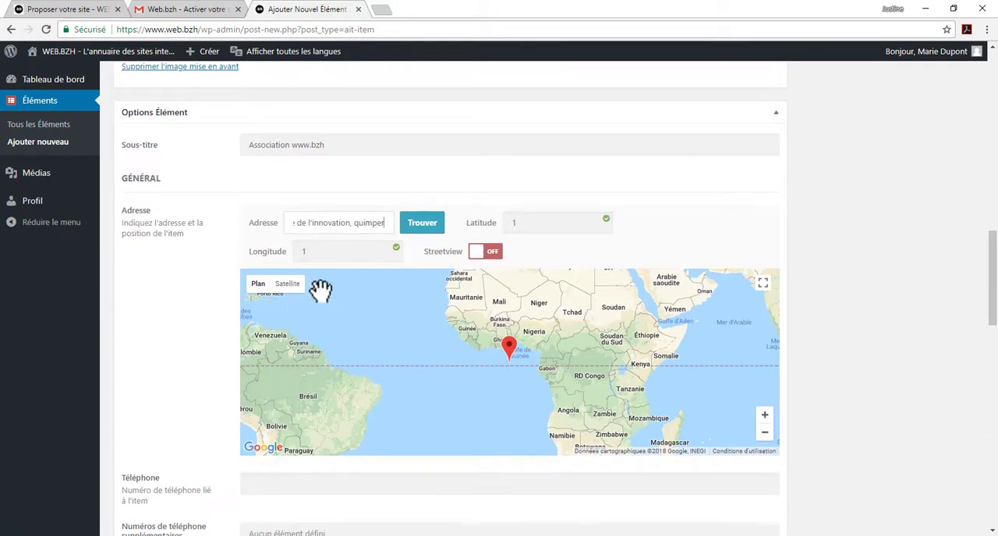
pyautogui.click(417, 234)
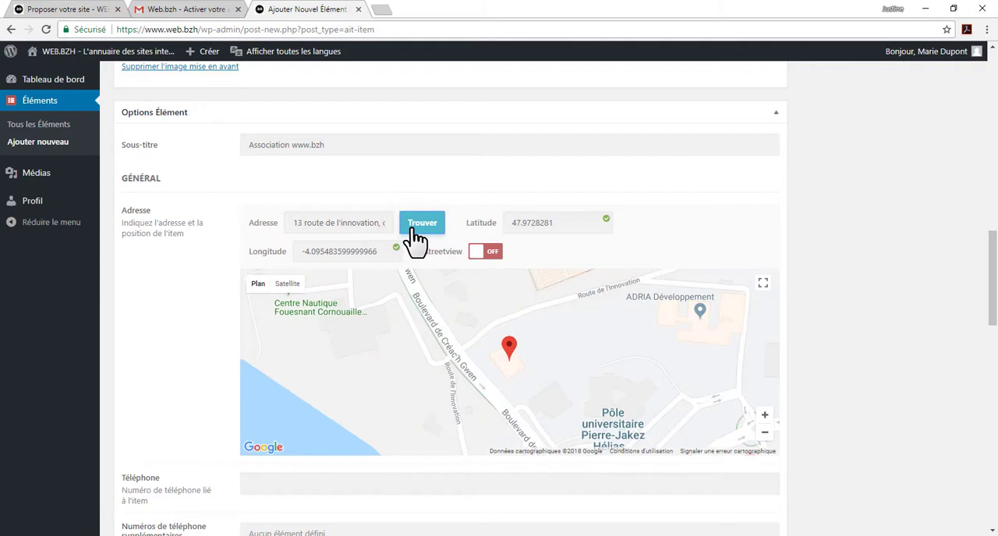
pyautogui.click(289, 285)
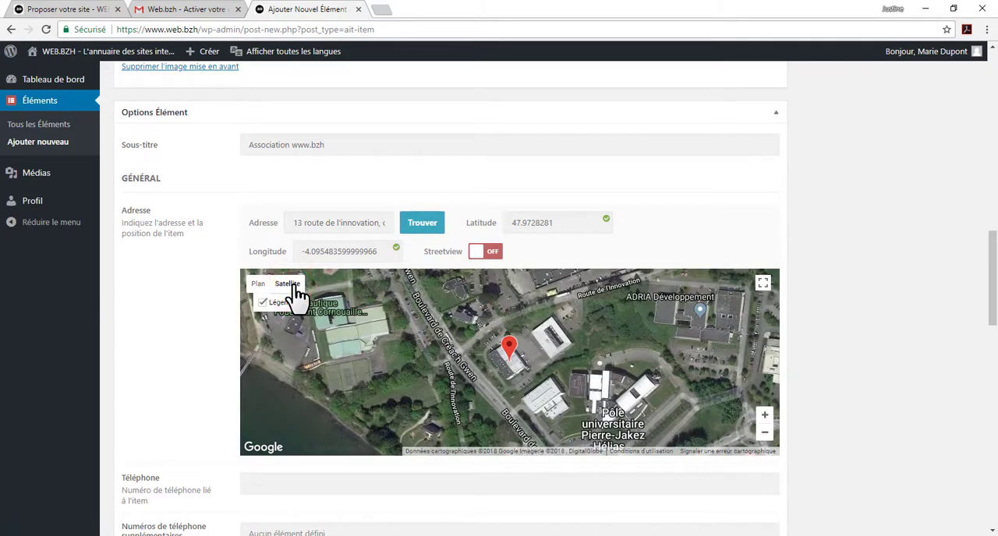
pyautogui.click(479, 251)
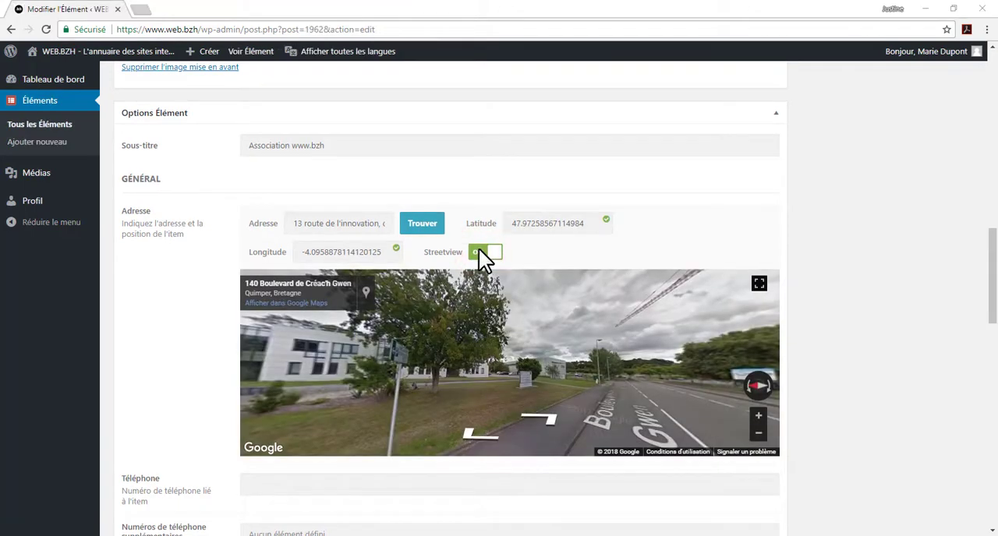
# Step: Fill in the listing's main phone number
pyautogui.scroll(-5, 478, 251)
pyautogui.click(478, 112)
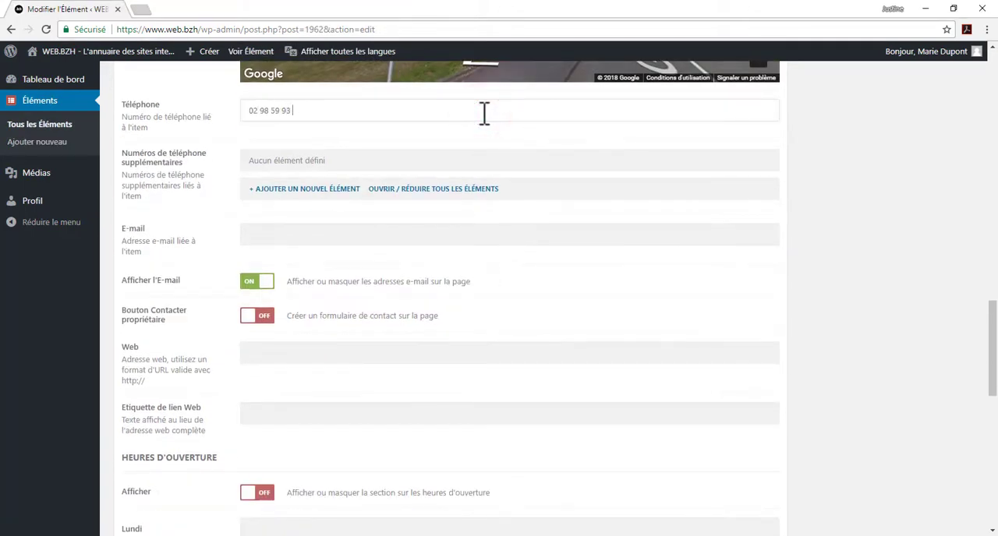
# Step: Fill in the listing's contact e-mail, hide it from the page and enable the owner contact form instead
pyautogui.click(471, 235)
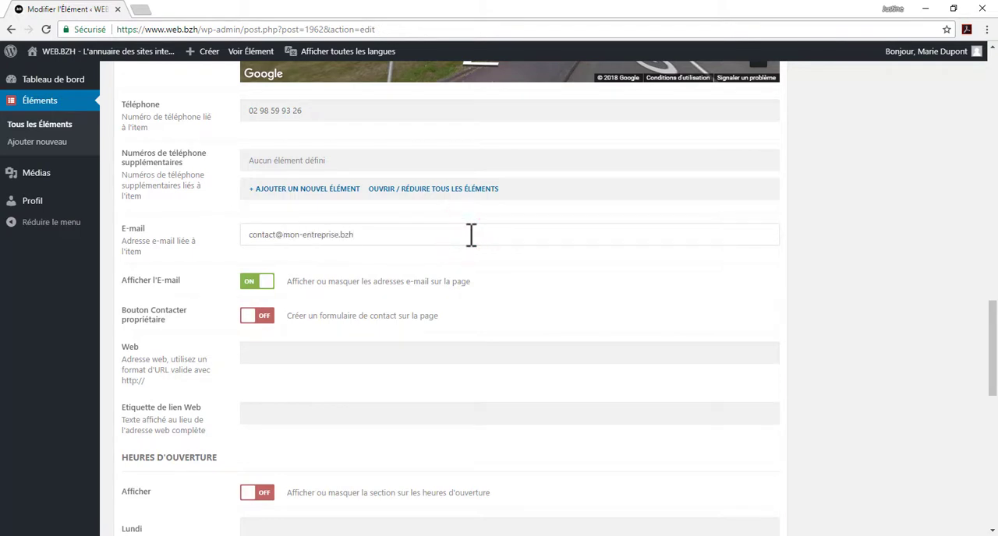
pyautogui.click(252, 284)
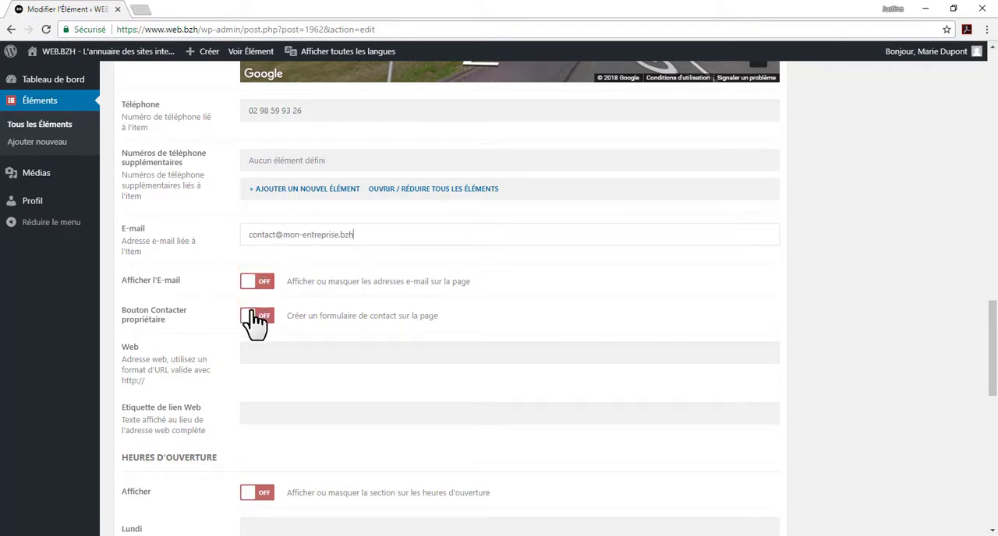
pyautogui.click(254, 318)
pyautogui.click(288, 356)
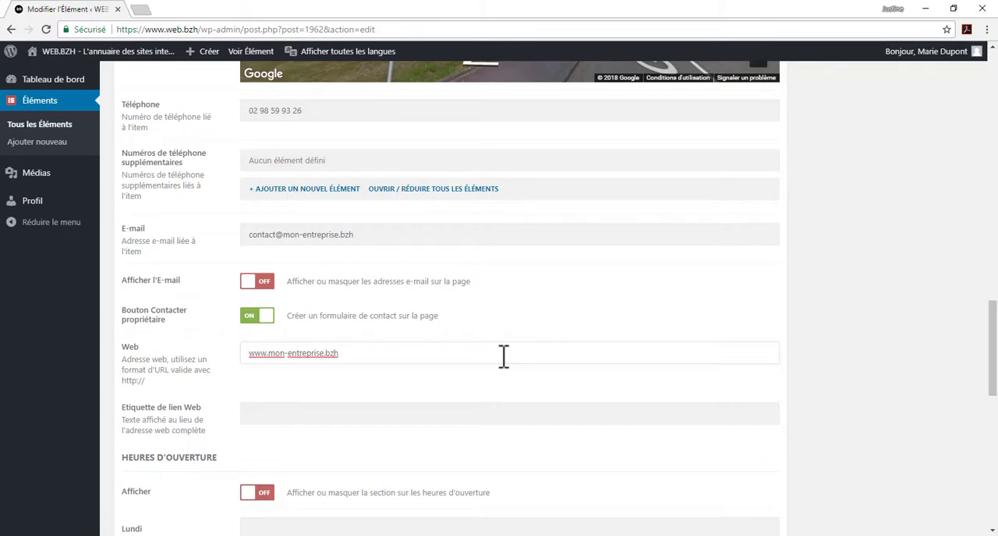
pyautogui.write('http')
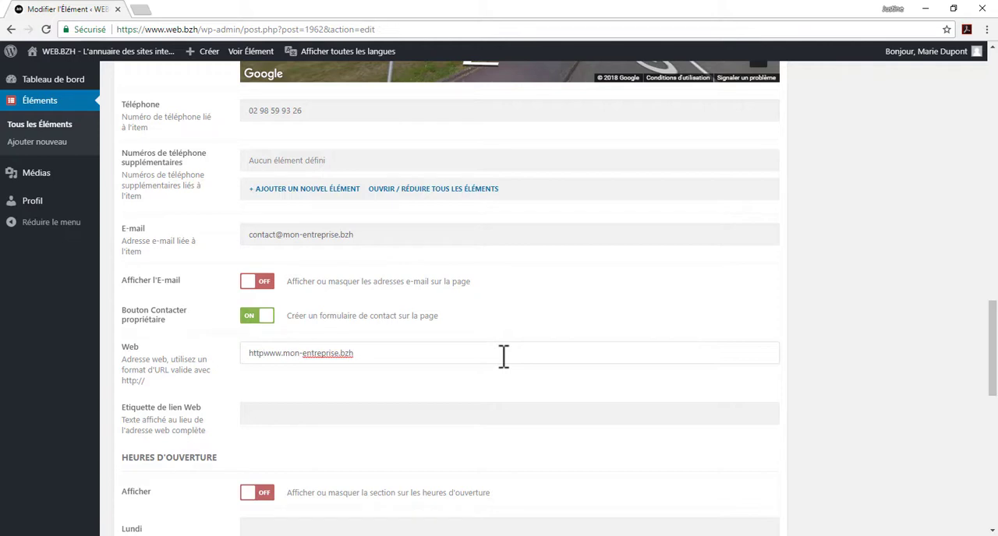
pyautogui.write('://')
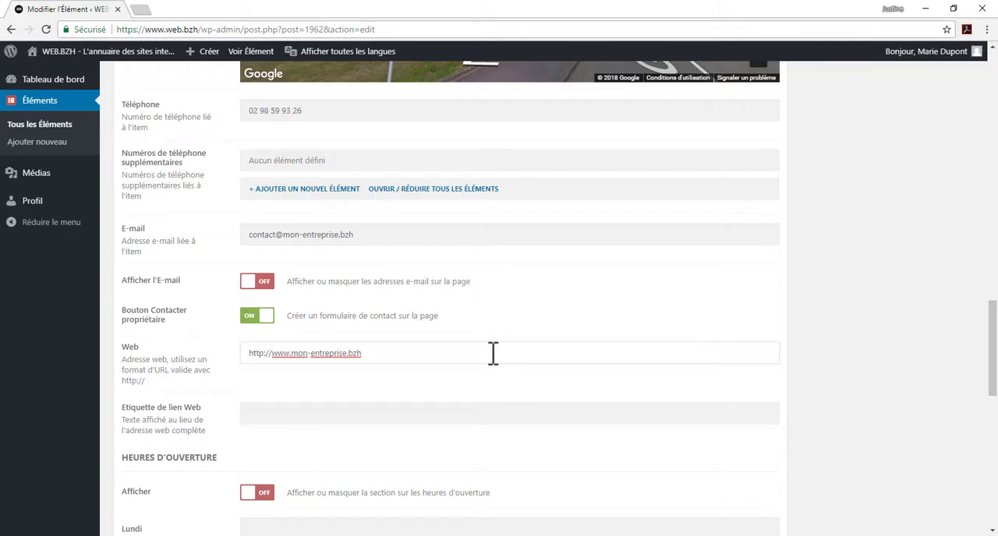
# Step: Turn on the display of the opening hours section for the listing
pyautogui.scroll(-3, 499, 355)
pyautogui.scroll(-6, 493, 352)
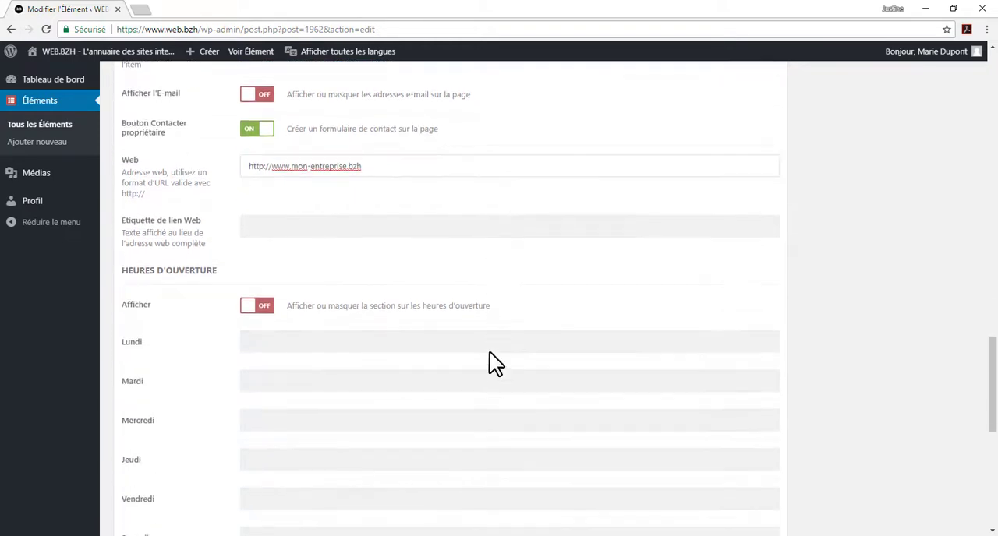
pyautogui.click(271, 127)
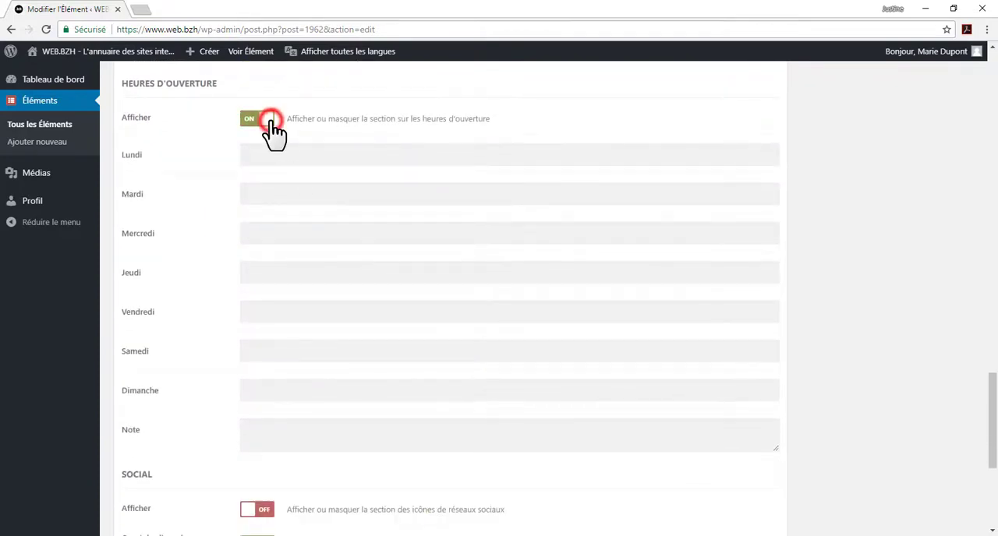
# Step: Set the opening hours to 9:00 - 17:00 for Monday through Friday and Fermé for Saturday and Sunday
pyautogui.click(386, 158)
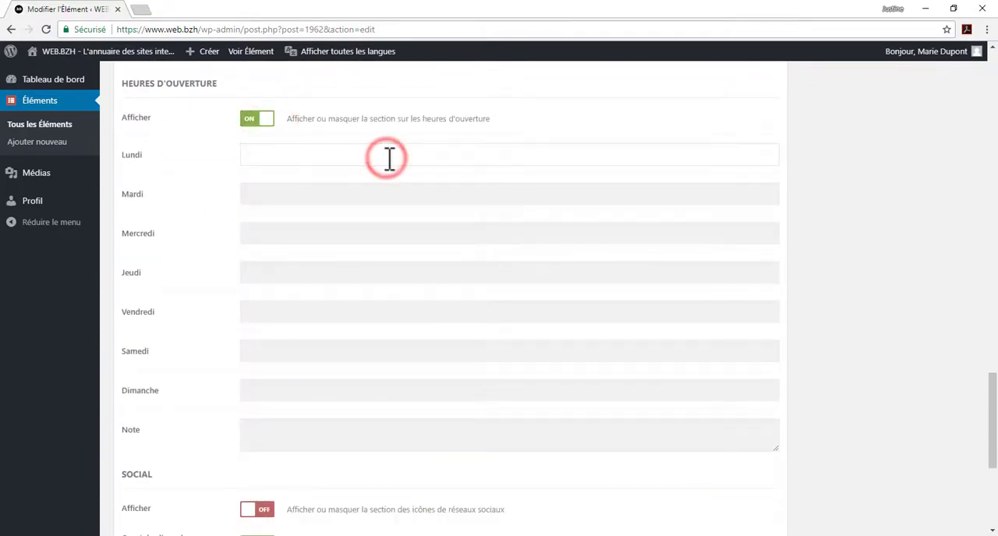
pyautogui.write('9:00 - 17:00')
pyautogui.press('Tab')
pyautogui.write('9:00 - 17:00')
pyautogui.press('Tab')
pyautogui.write('9:00 - 17:00')
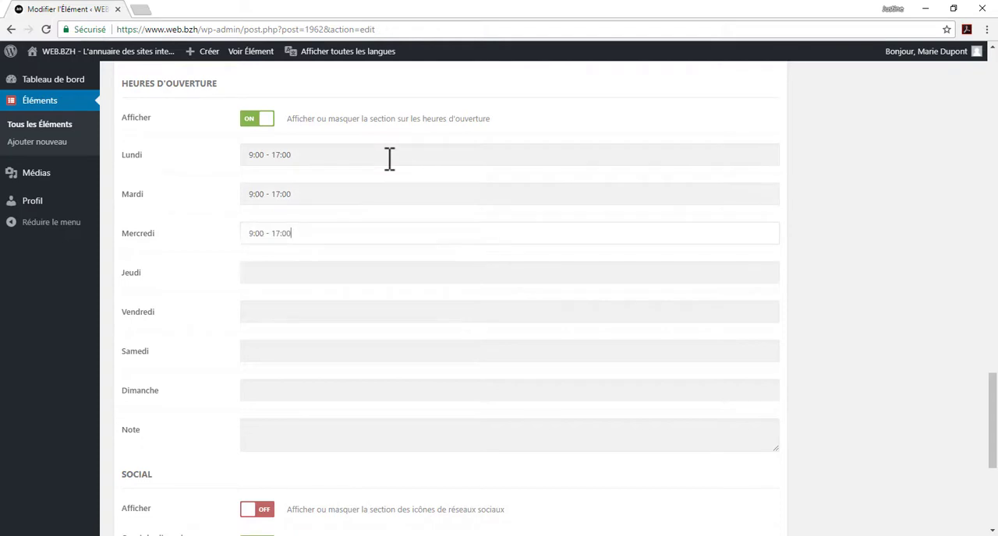
pyautogui.press('Tab')
pyautogui.write('9:00 - 17:00')
pyautogui.press('Tab')
pyautogui.write('9:00 - 17:00')
pyautogui.press('Tab')
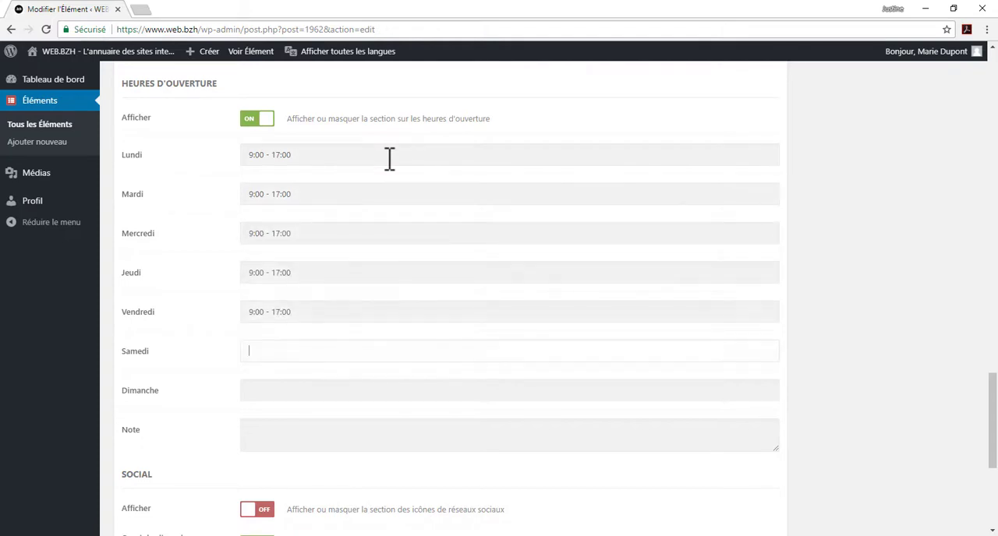
pyautogui.press('Tab')
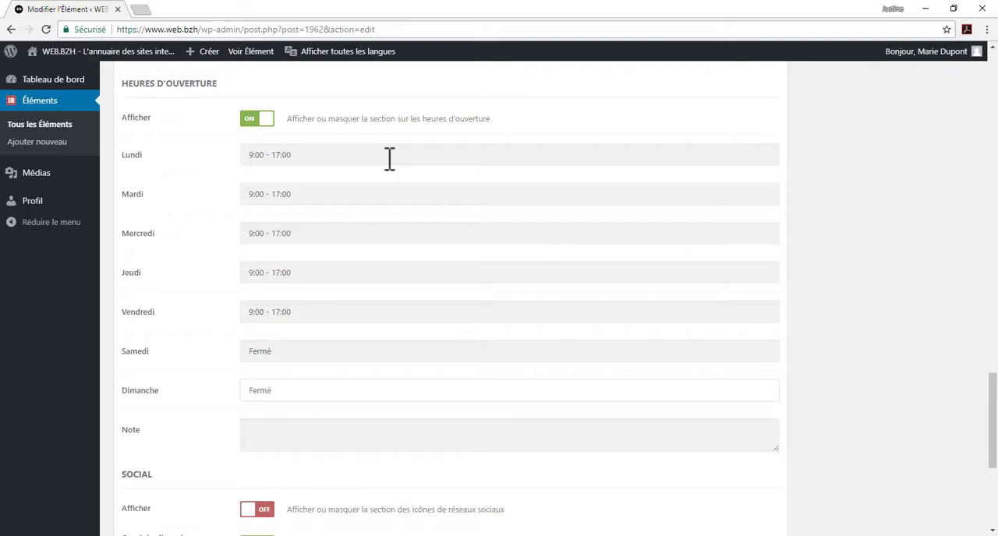
pyautogui.scroll(-3, 450, 429)
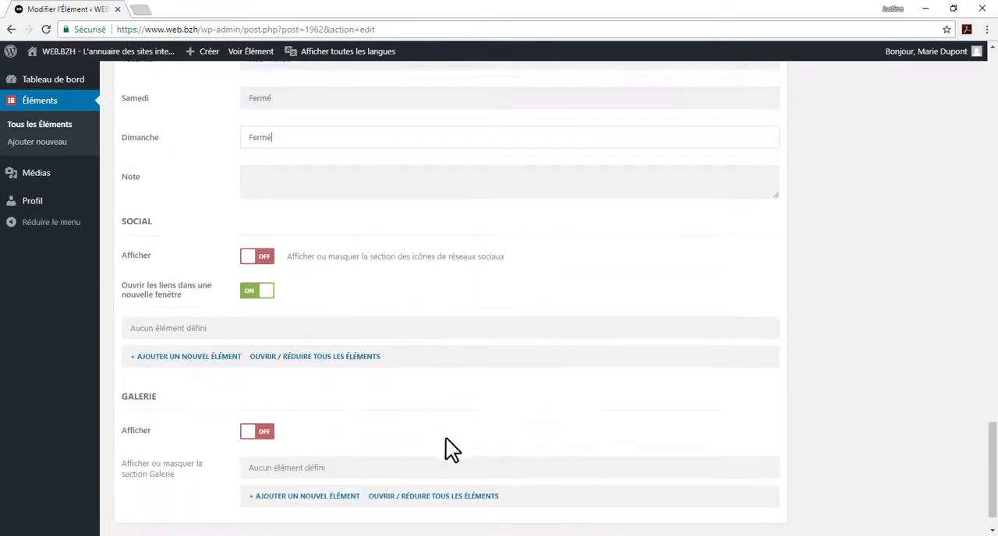
pyautogui.scroll(-1, 446, 450)
pyautogui.click(263, 224)
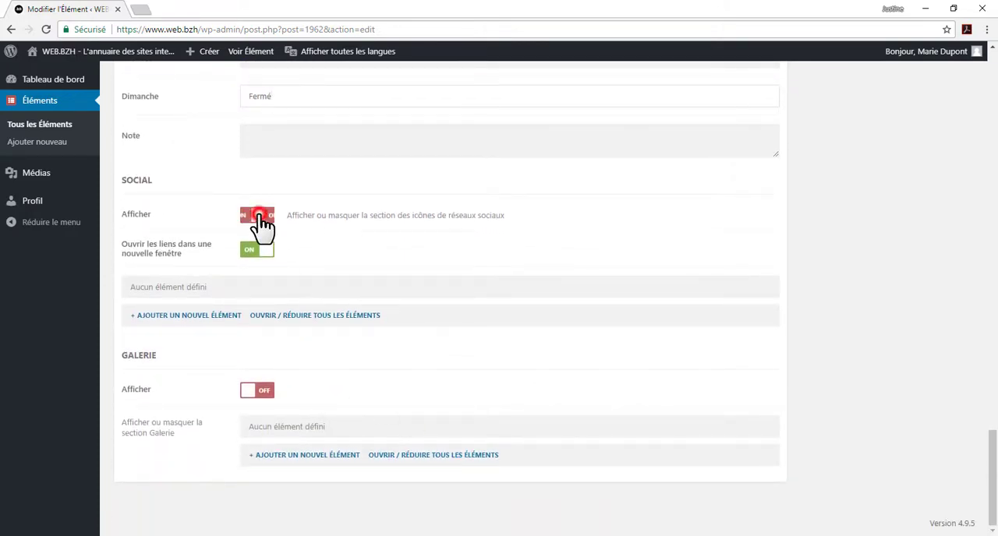
pyautogui.click(229, 315)
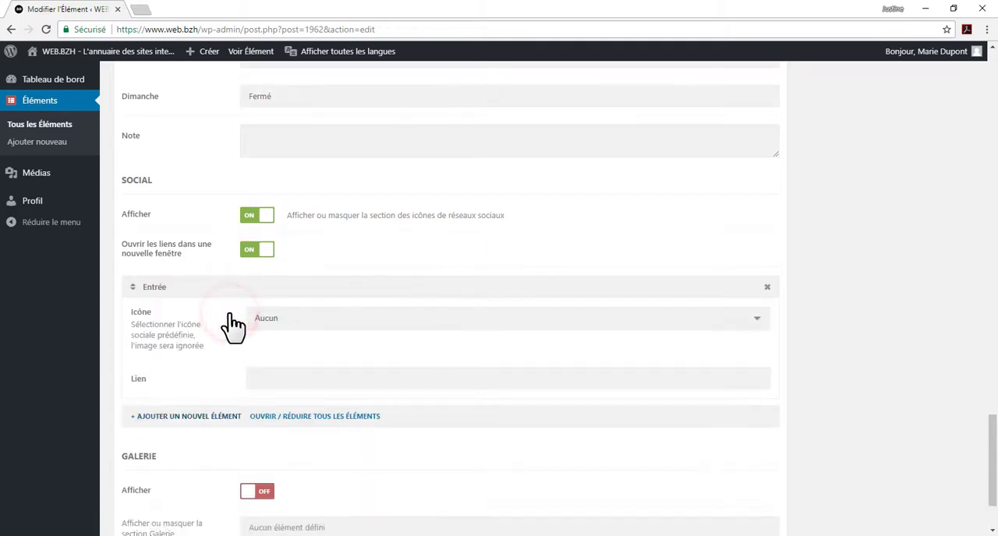
pyautogui.click(520, 327)
pyautogui.scroll(-5, 507, 413)
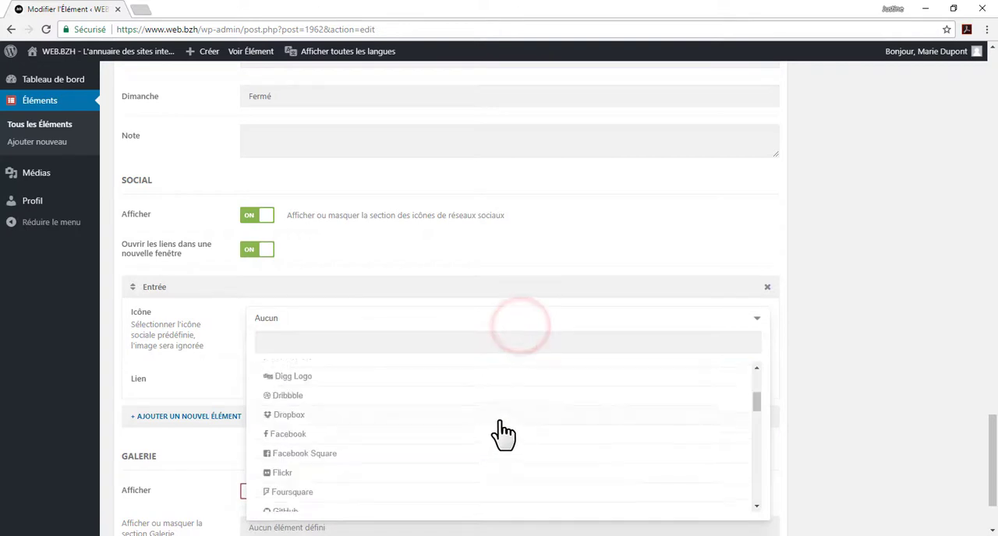
pyautogui.scroll(2, 459, 407)
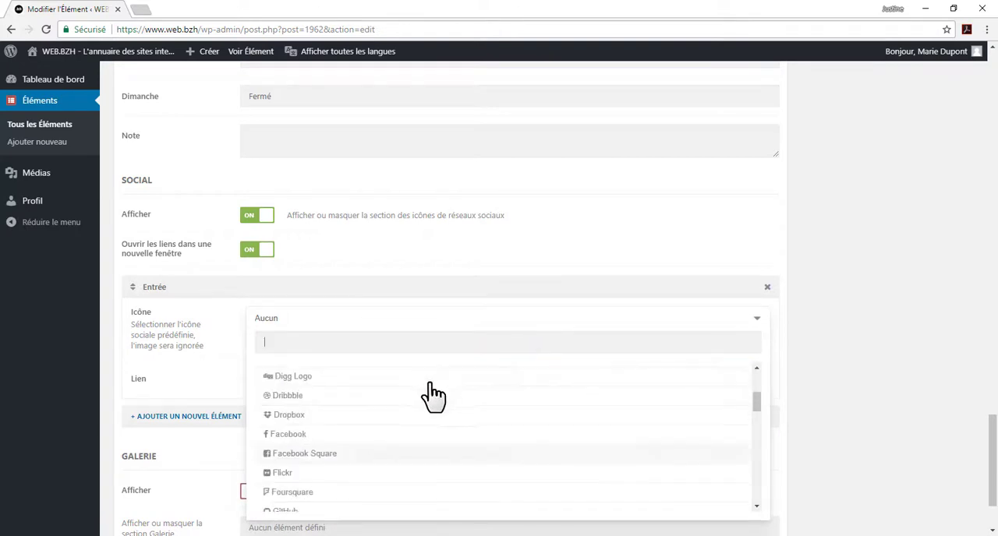
pyautogui.click(297, 437)
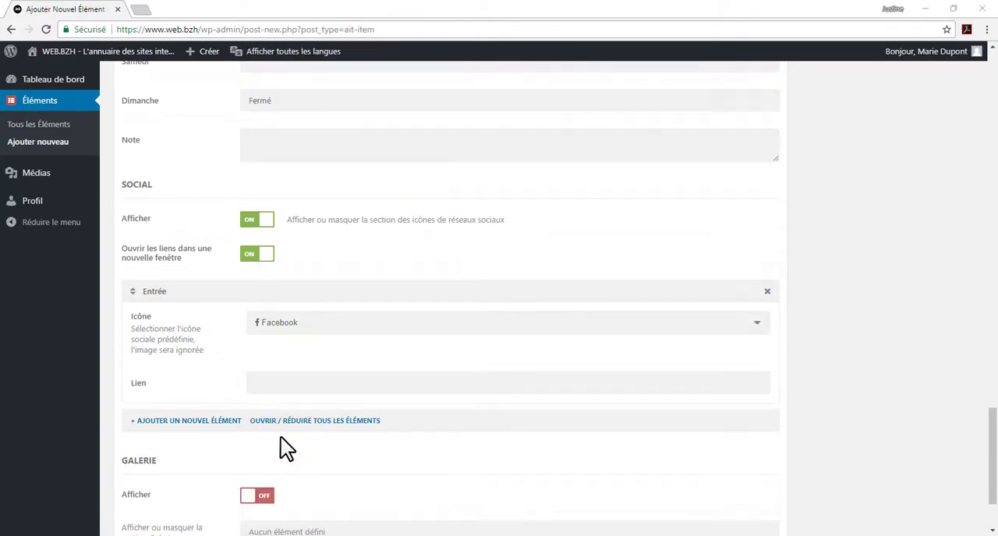
pyautogui.click(275, 386)
pyautogui.write('https://www.facebook.com/pointbzh/')
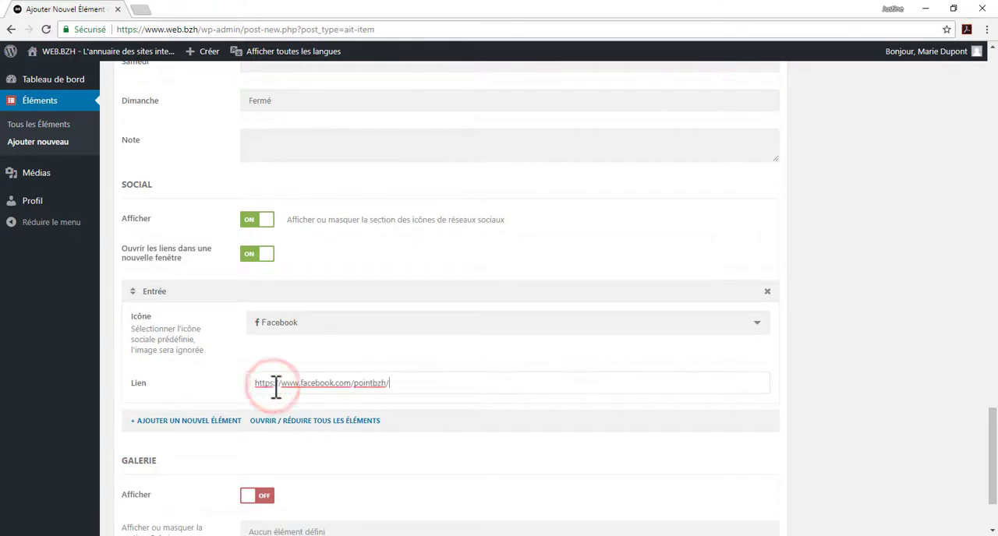
# Step: Add another social network entry with the Twitter icon, leaving its link empty
pyautogui.click(224, 427)
pyautogui.scroll(-2, 274, 381)
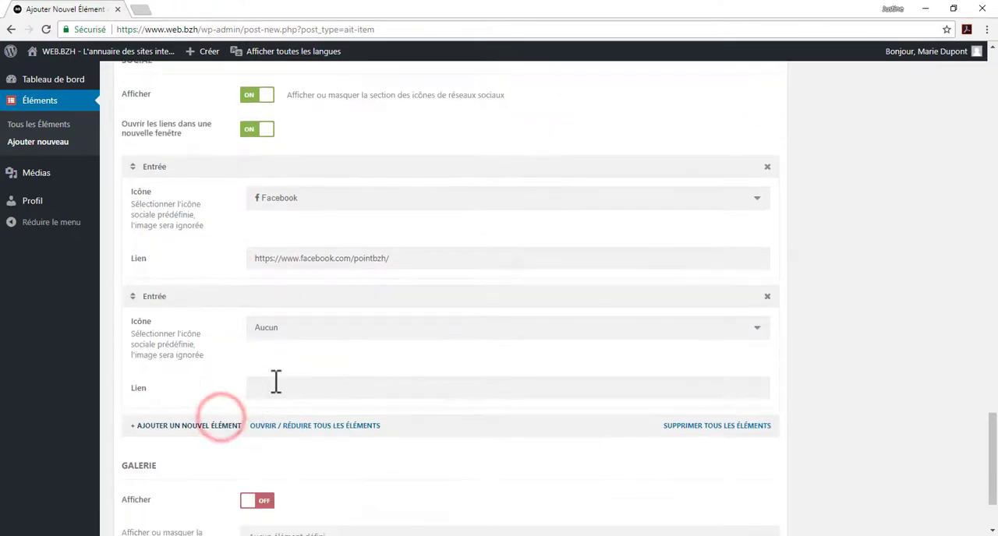
pyautogui.click(297, 329)
pyautogui.scroll(-8, 297, 369)
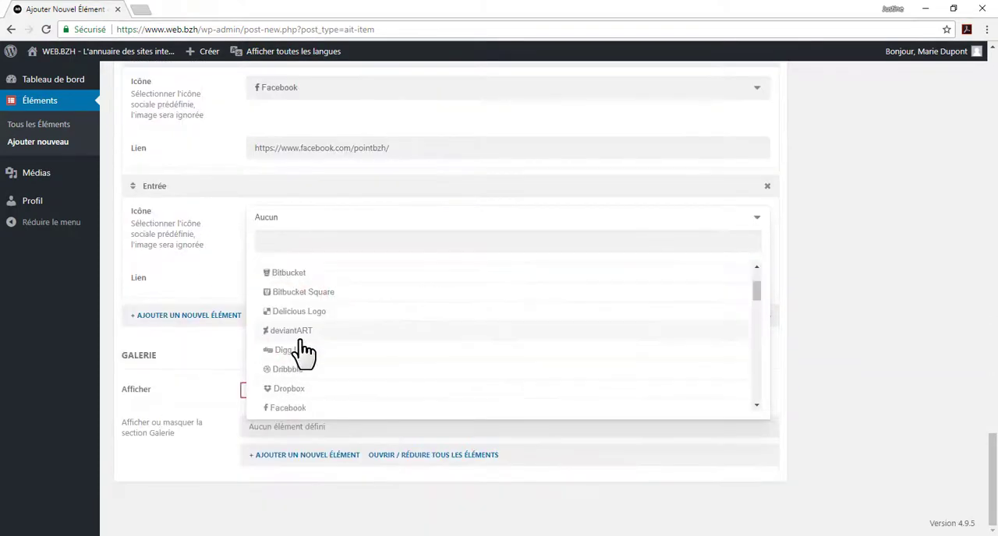
pyautogui.scroll(-10, 308, 334)
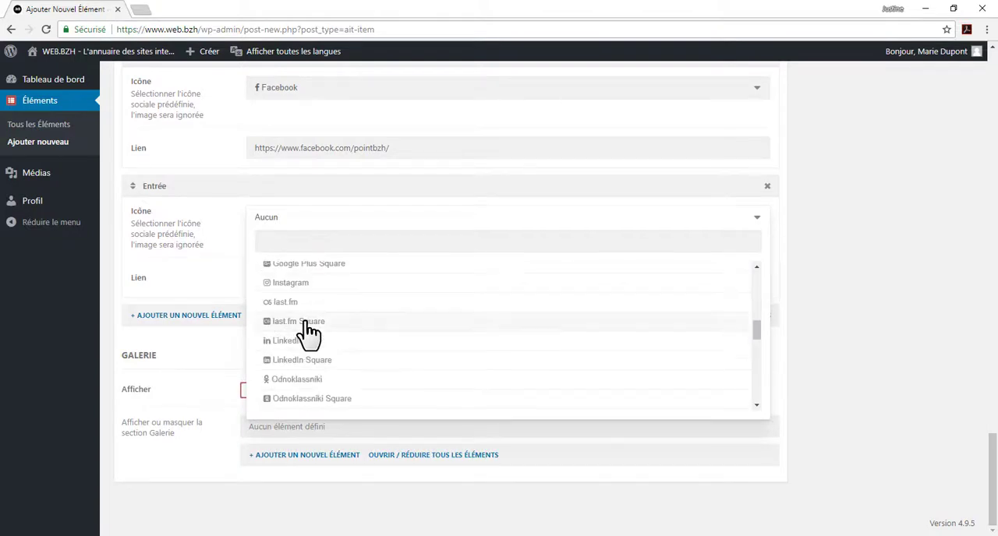
pyautogui.scroll(-5, 308, 336)
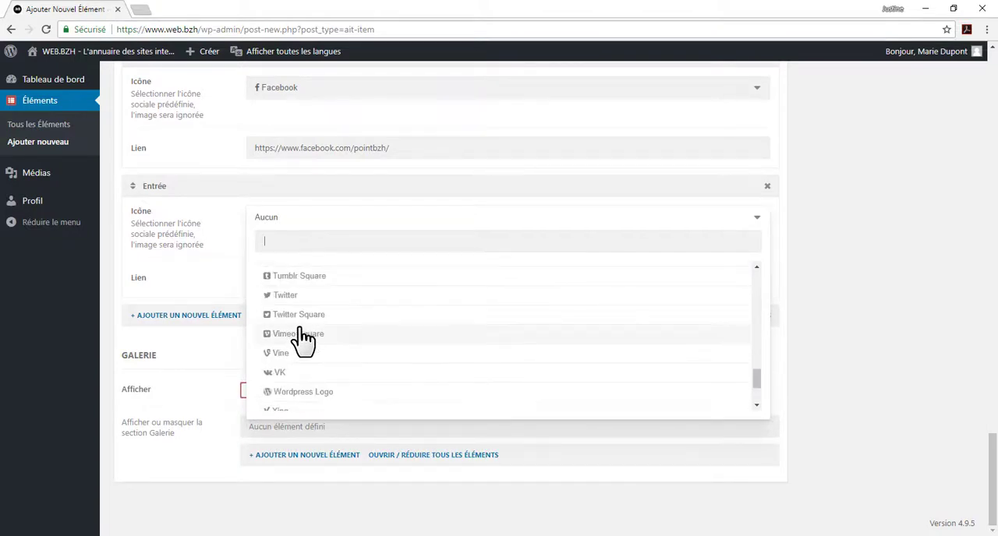
pyautogui.click(276, 300)
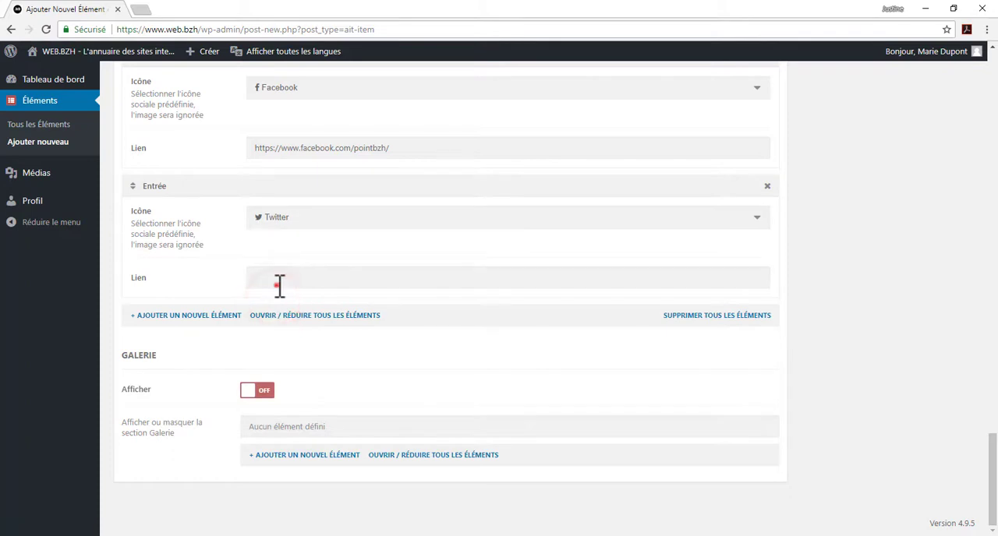
pyautogui.click(274, 282)
# Step: Turn on the display of the gallery section and add a new gallery entry
pyautogui.click(259, 390)
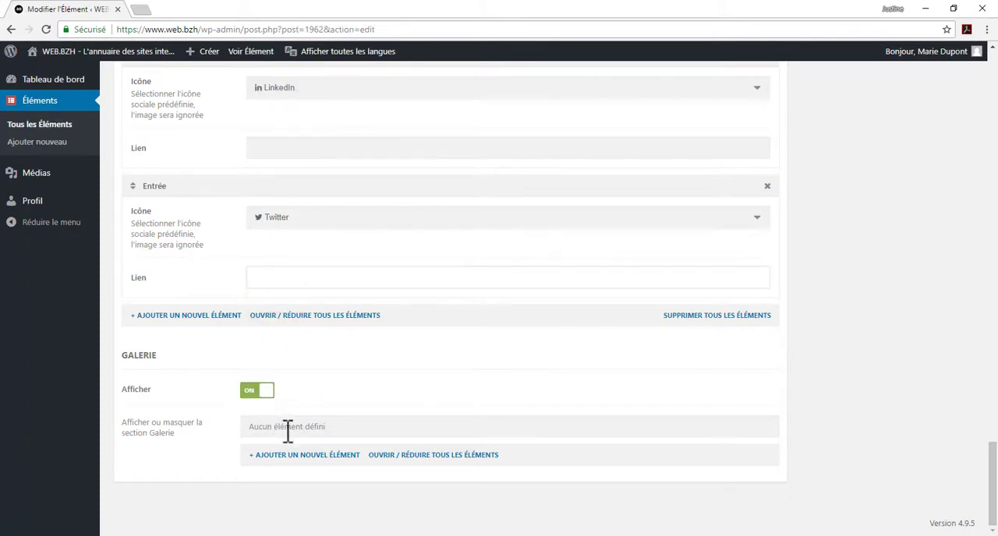
pyautogui.click(304, 460)
pyautogui.scroll(-1, 305, 466)
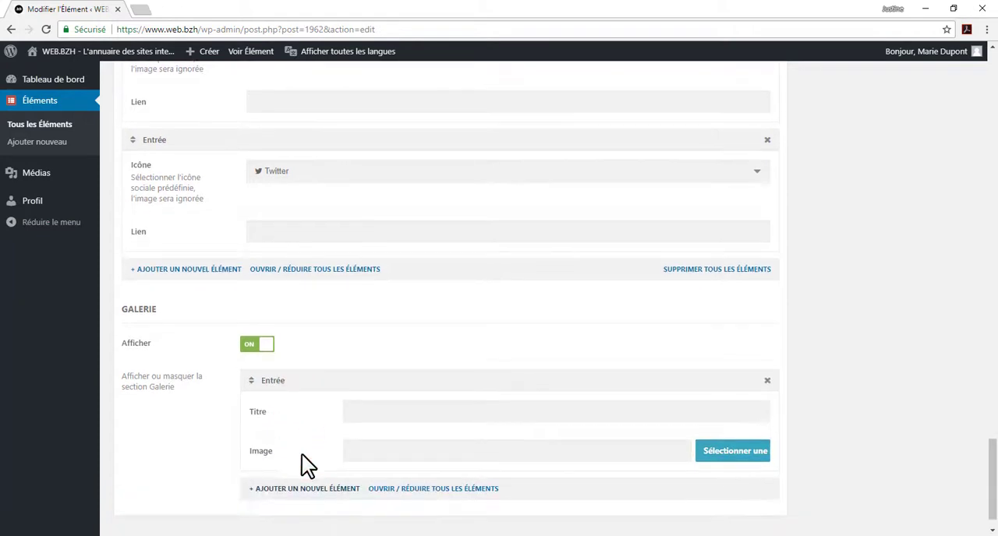
# Step: Insert 2018.jpg from the media library into the gallery entry and title it BZH 2018
pyautogui.click(719, 419)
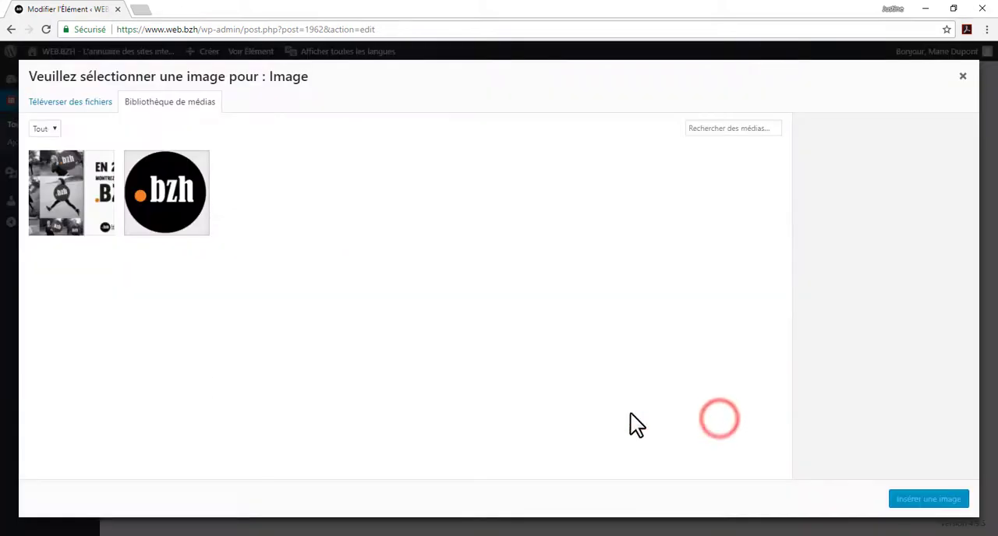
pyautogui.click(75, 197)
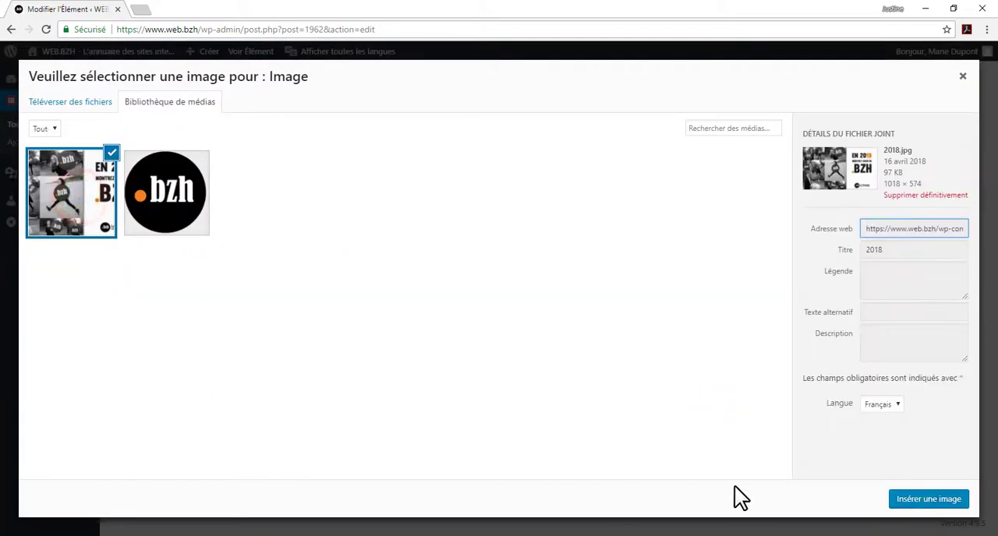
pyautogui.click(914, 500)
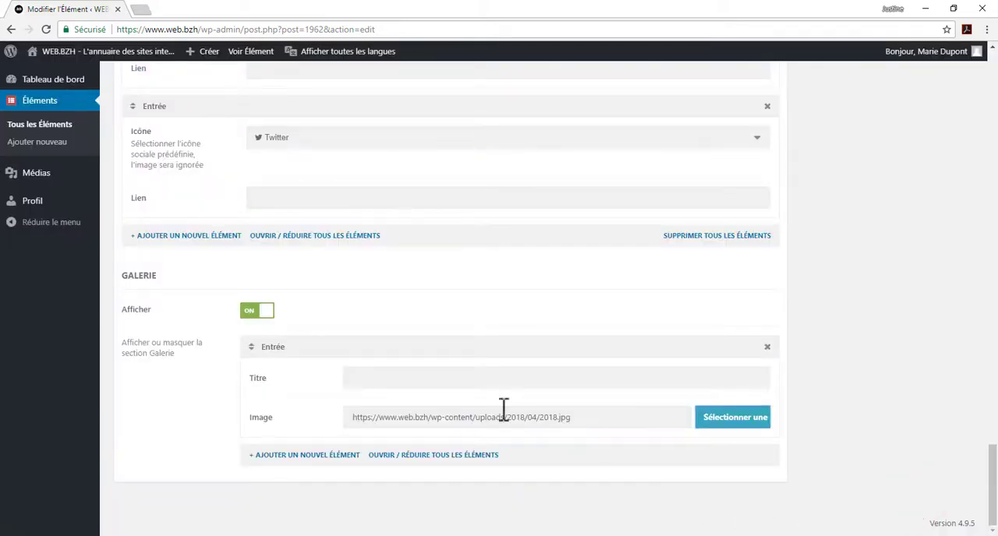
pyautogui.click(454, 381)
pyautogui.write('BZH 2018')
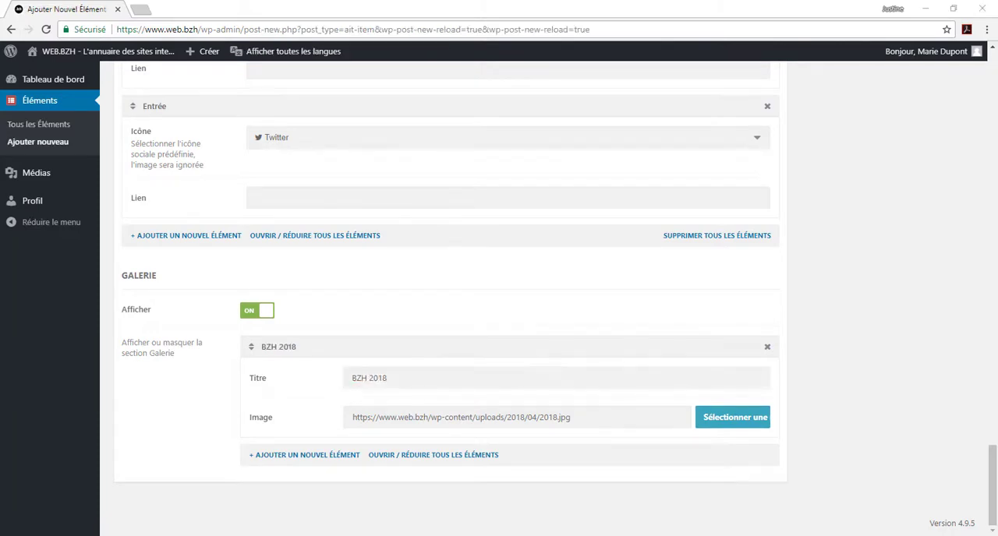
# Step: Submit the completed "Mon entreprise" listing for review
pyautogui.scroll(8, 889, 300)
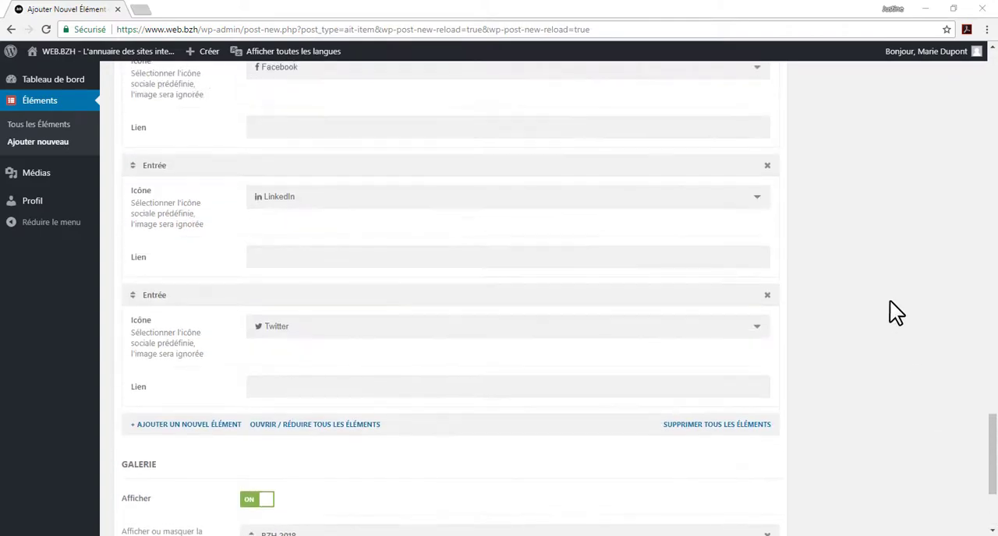
pyautogui.scroll(15, 890, 302)
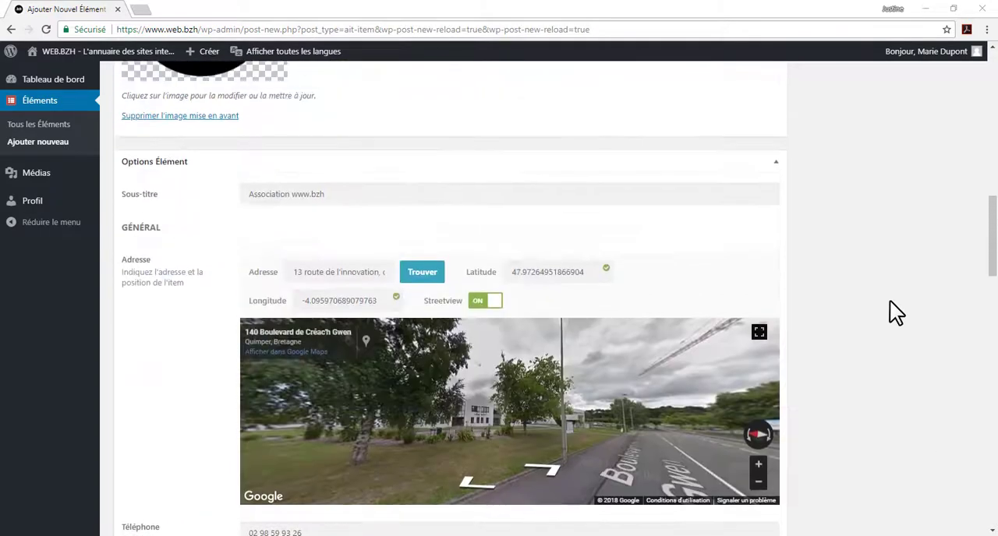
pyautogui.scroll(8, 890, 300)
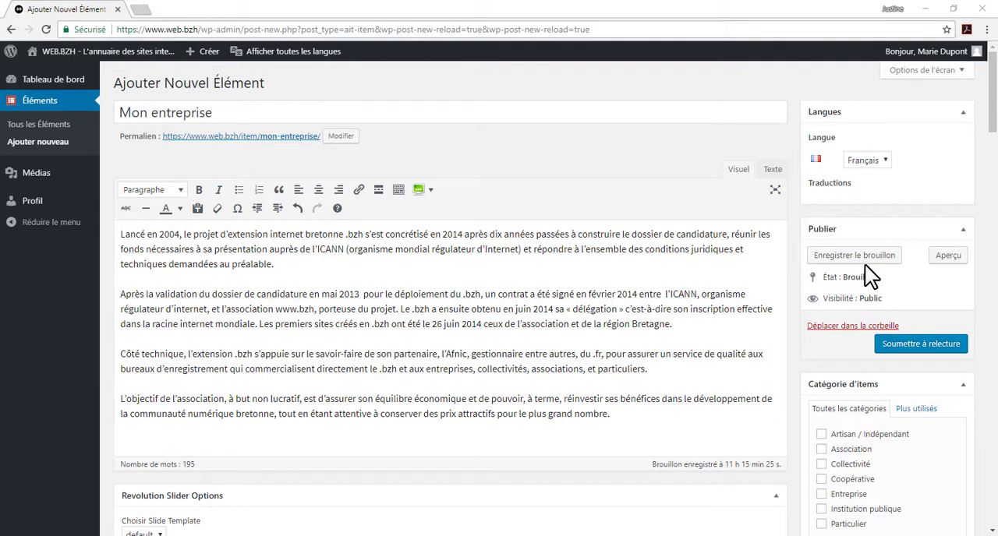
pyautogui.click(933, 361)
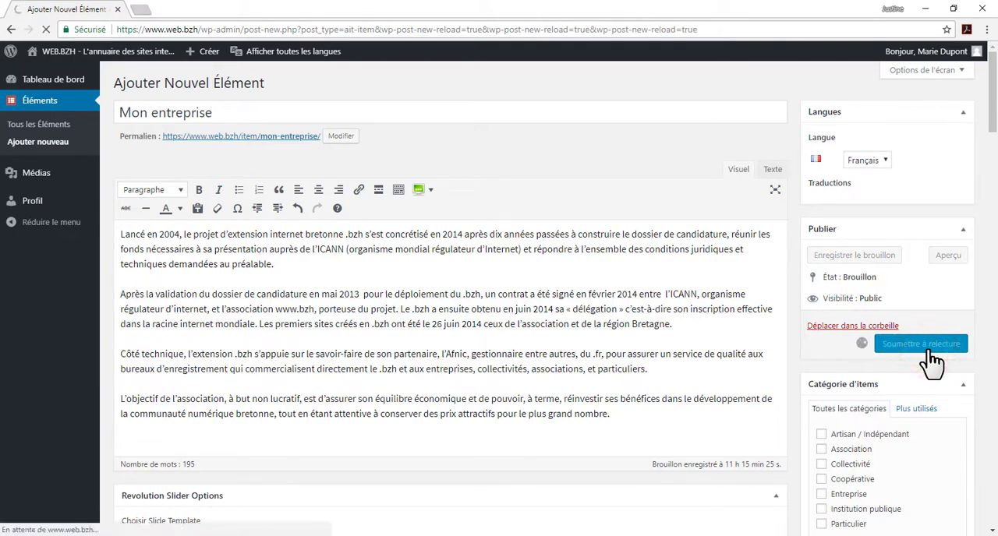